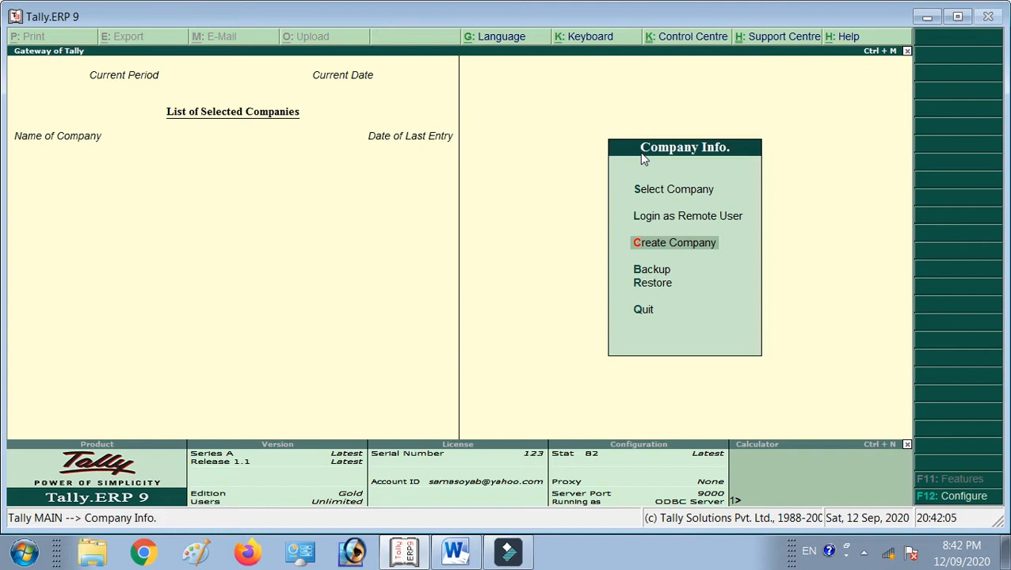
Create the company Aaliya Computer Institute, reuse it as mailing name, and enter a two-line address.
key(Down)
key(Up)
key(Return)
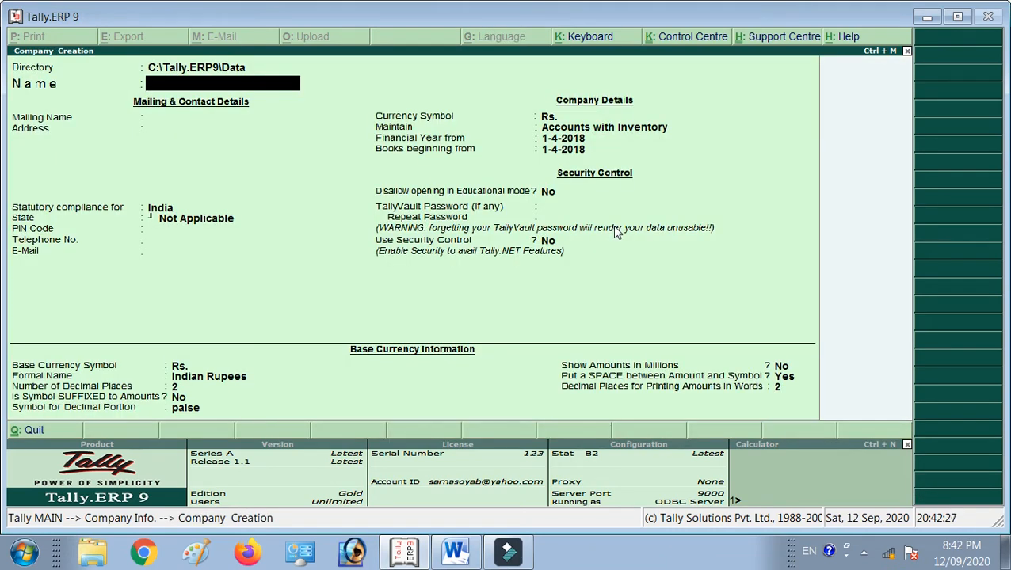
text(Aallya Computer Institute)
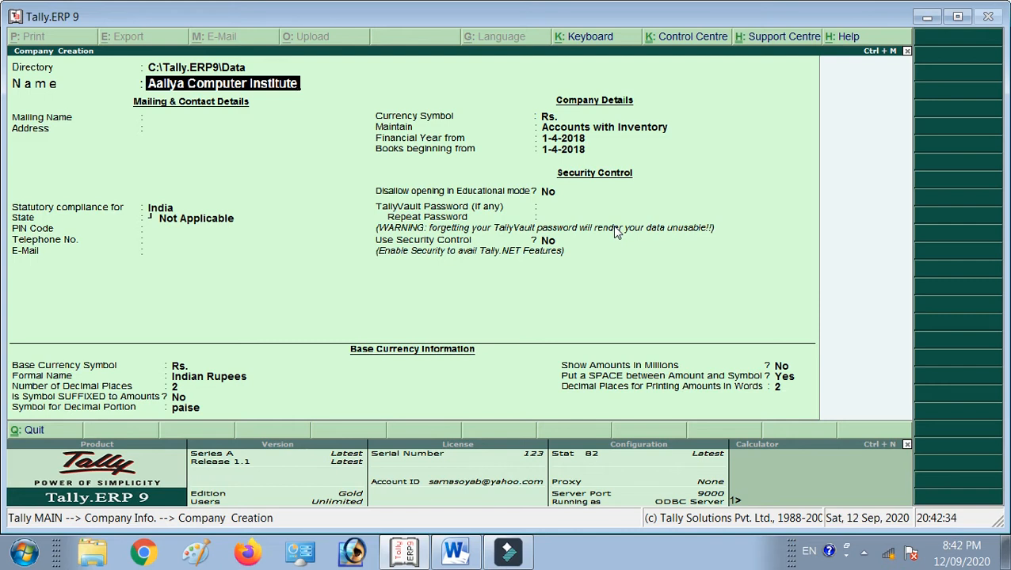
key(Return)
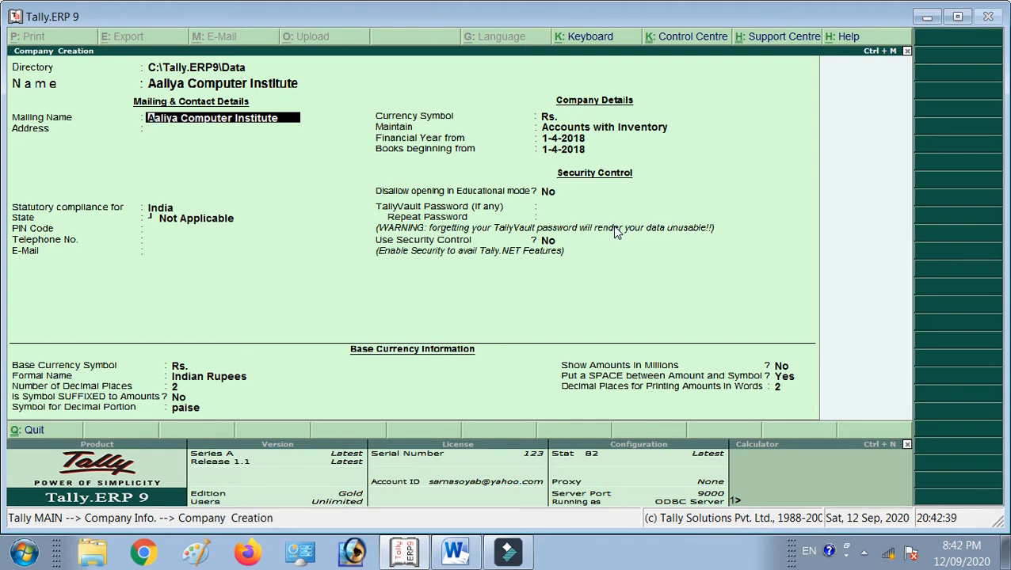
key(Return)
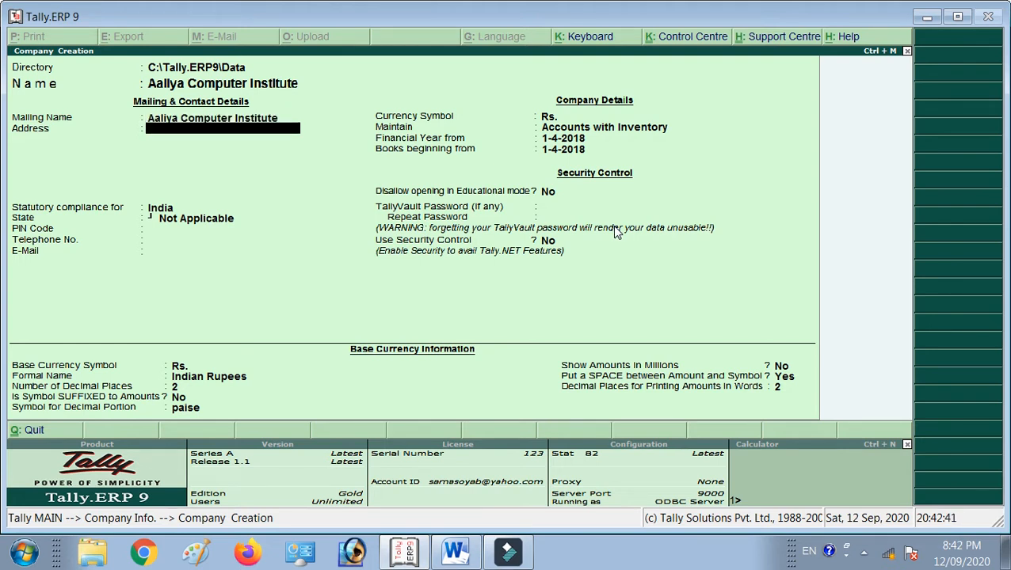
text(Near Samir Studio)
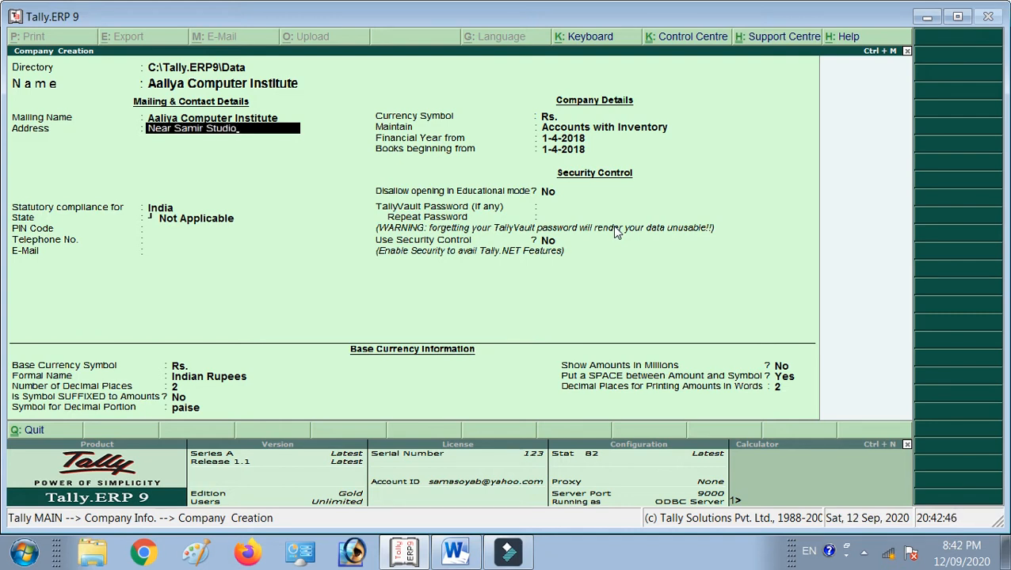
key(Return)
text(Bhuj)
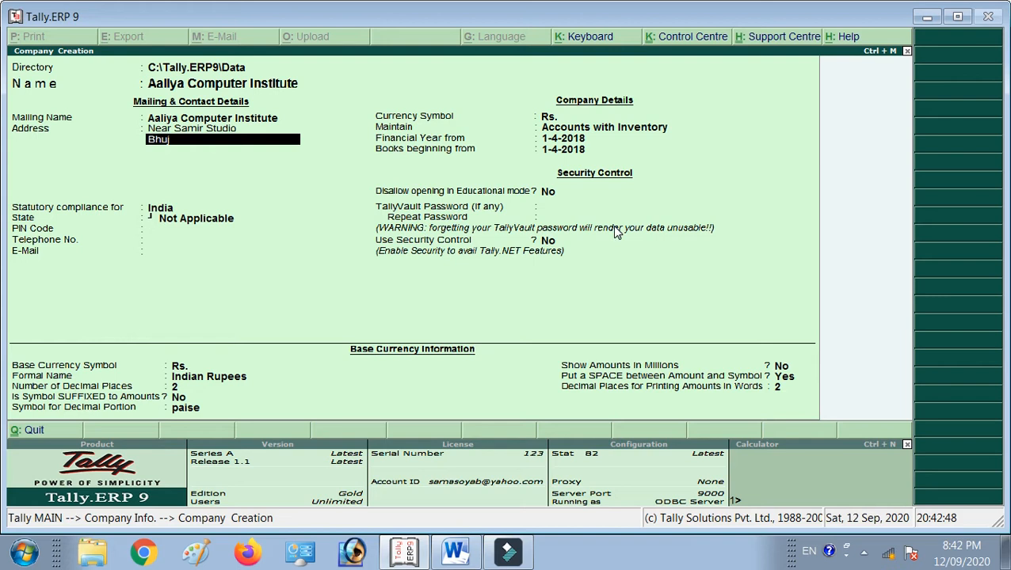
key(Return)
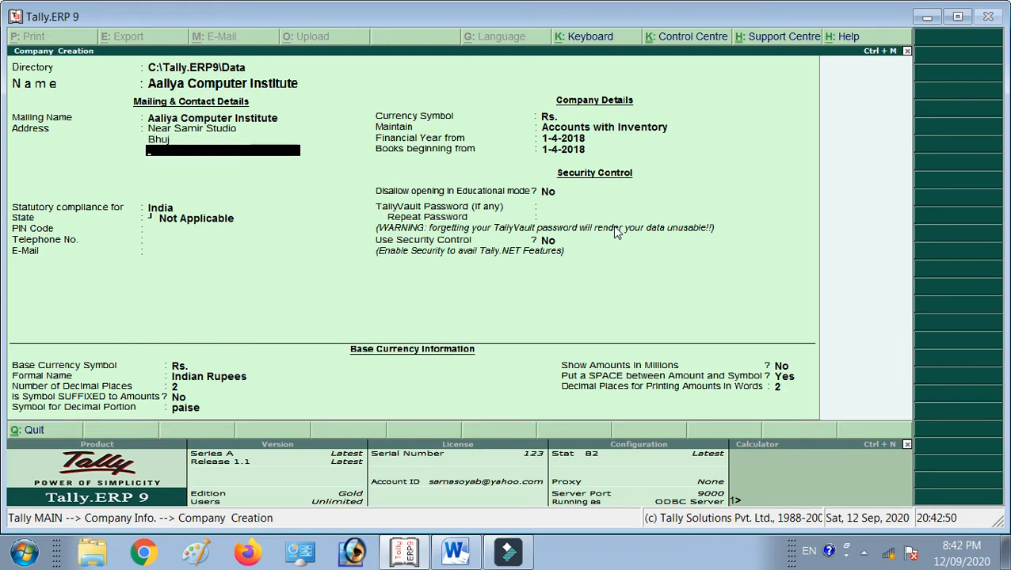
key(Return)
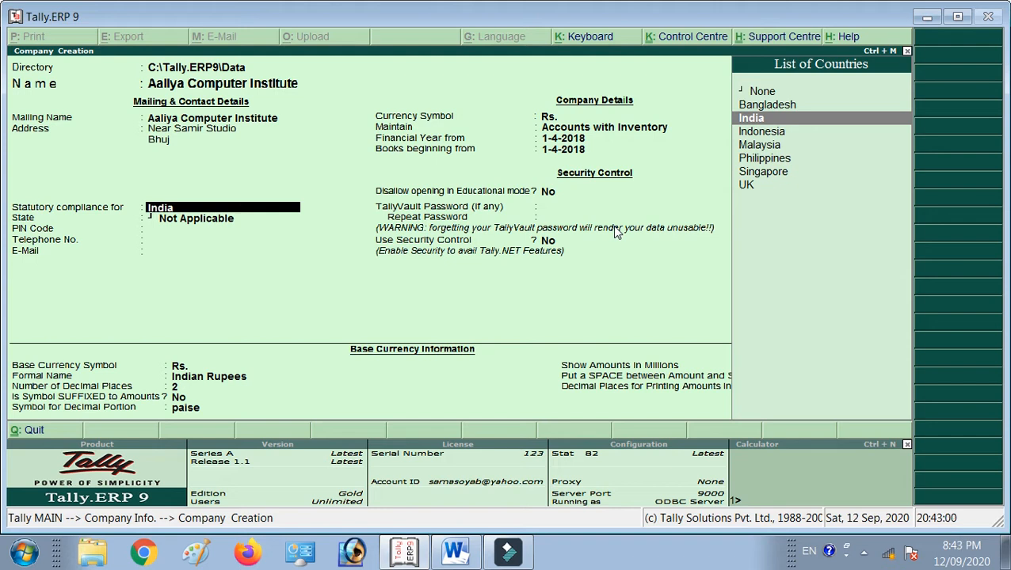
Set country India, state Gujarat and the PIN code, leaving telephone and e-mail blank.
key(Return)
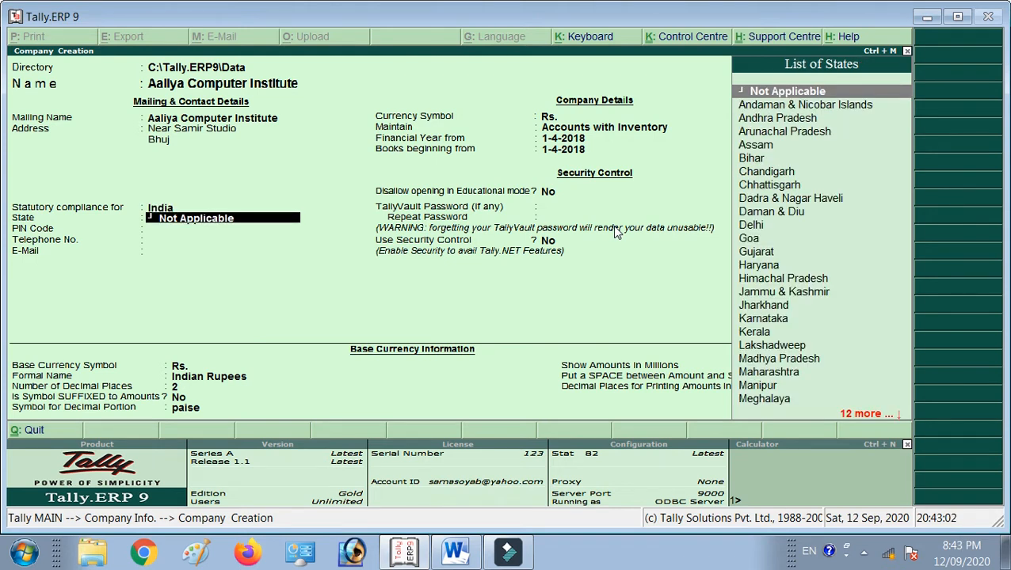
text(Guj)
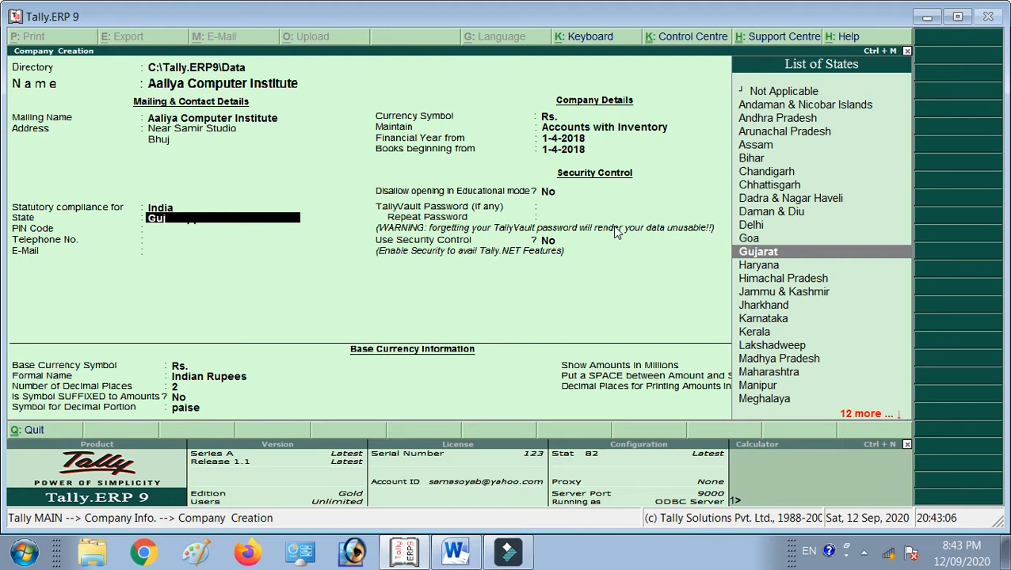
key(Return)
text(370001)
key(Return)
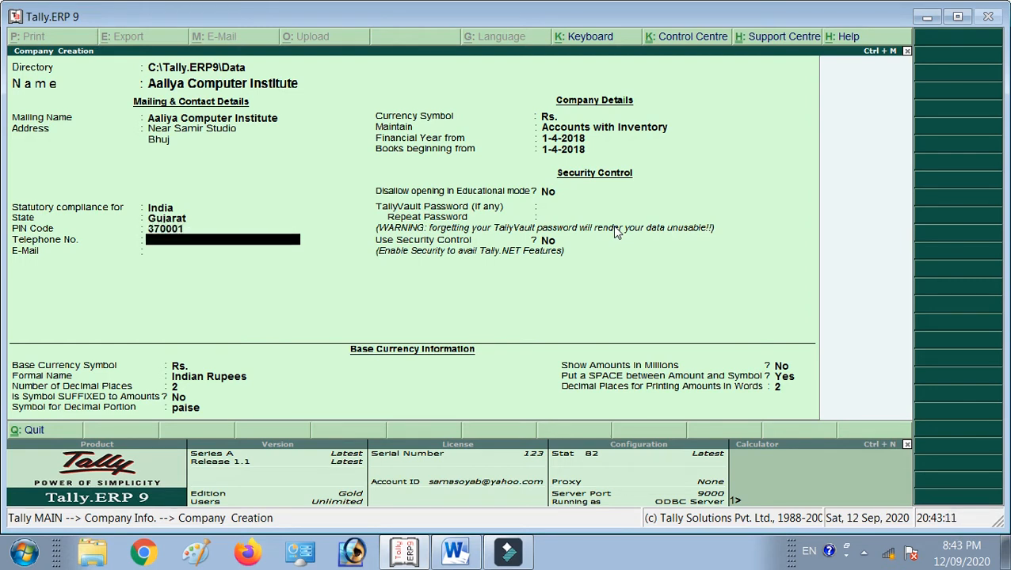
key(Return)
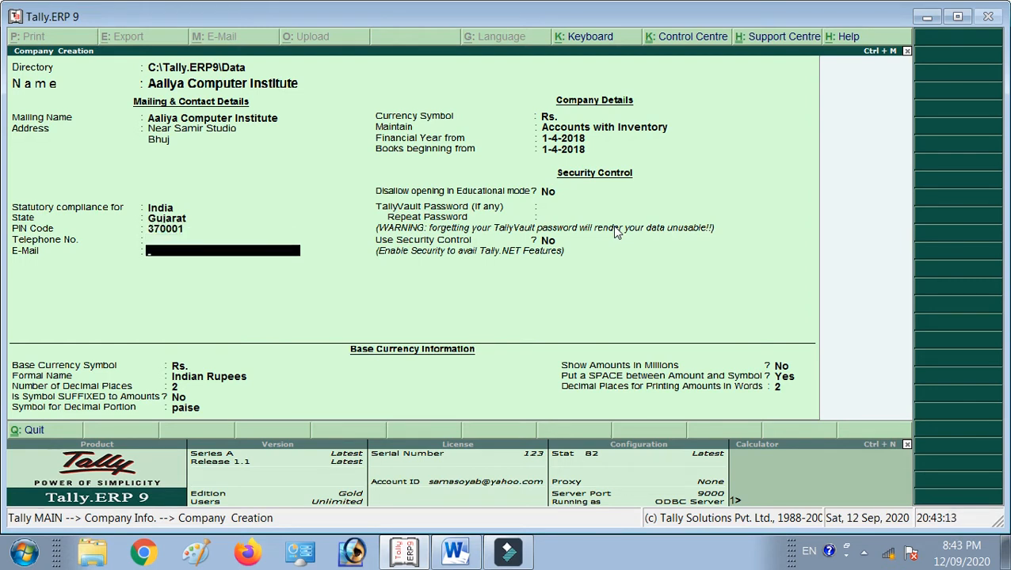
key(Return)
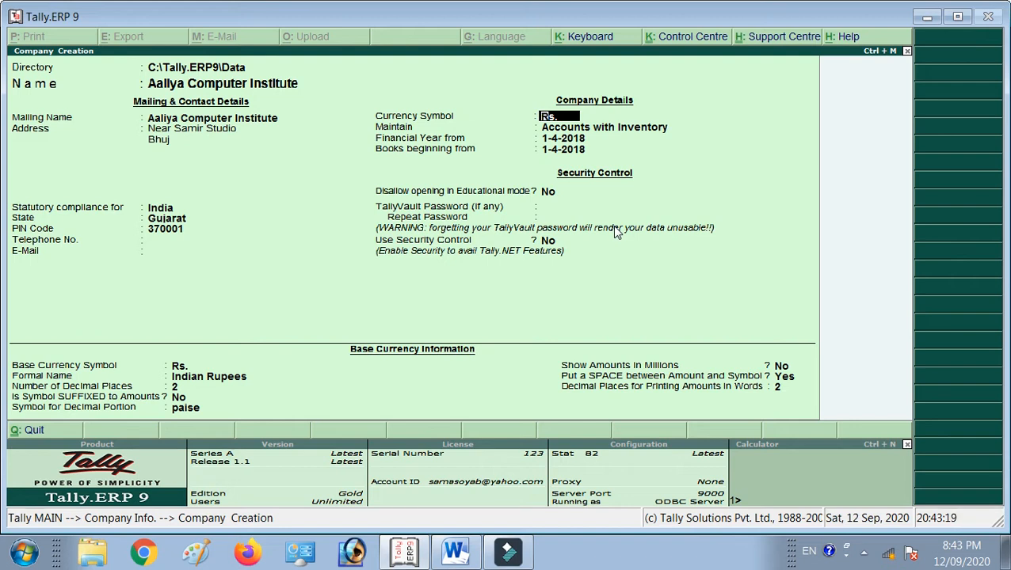
Keep Rs. currency, choose Accounts Only, and start the financial year on 1-4-2020.
key(Return)
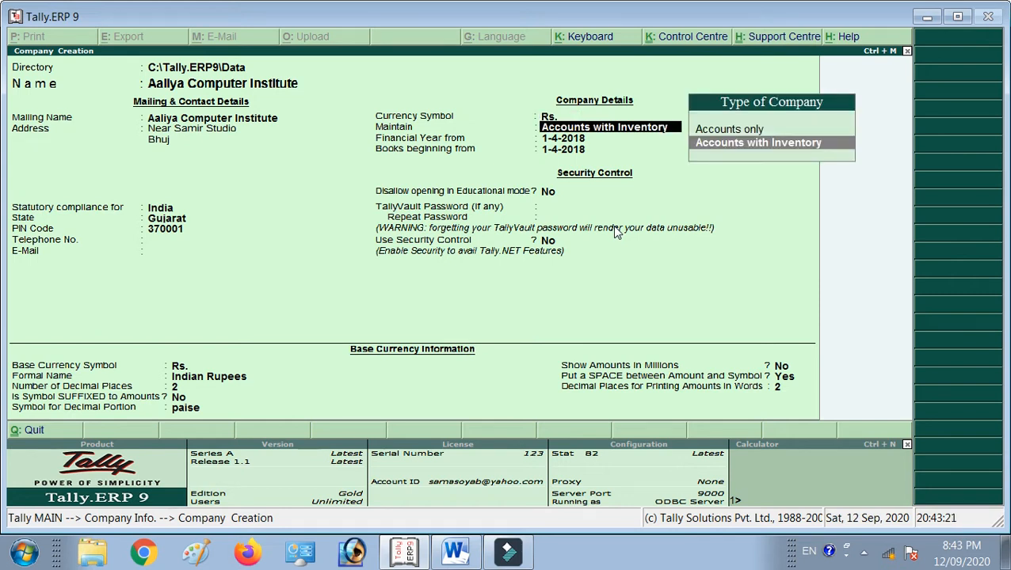
key(Up)
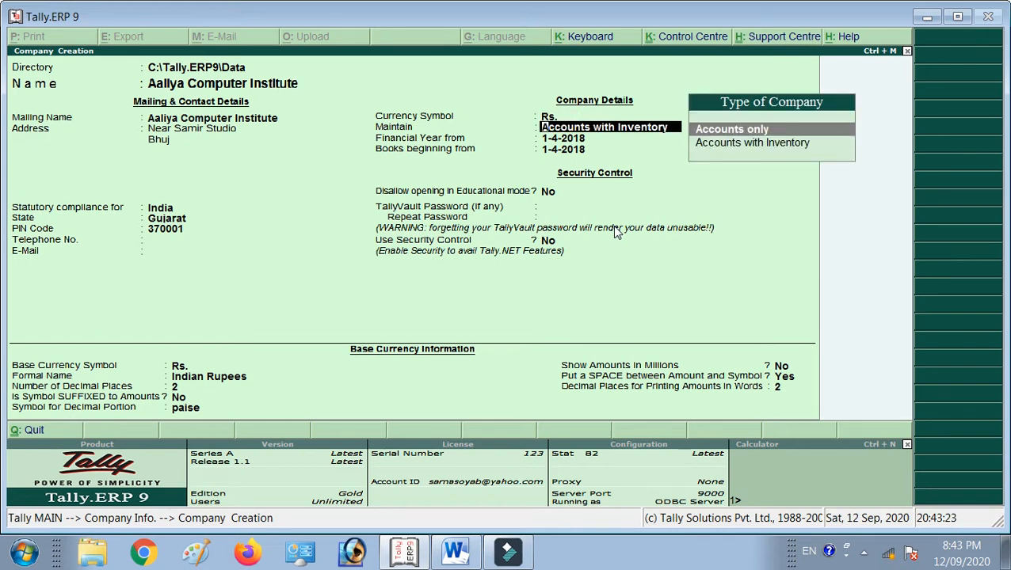
key(Down)
key(Up)
key(Down)
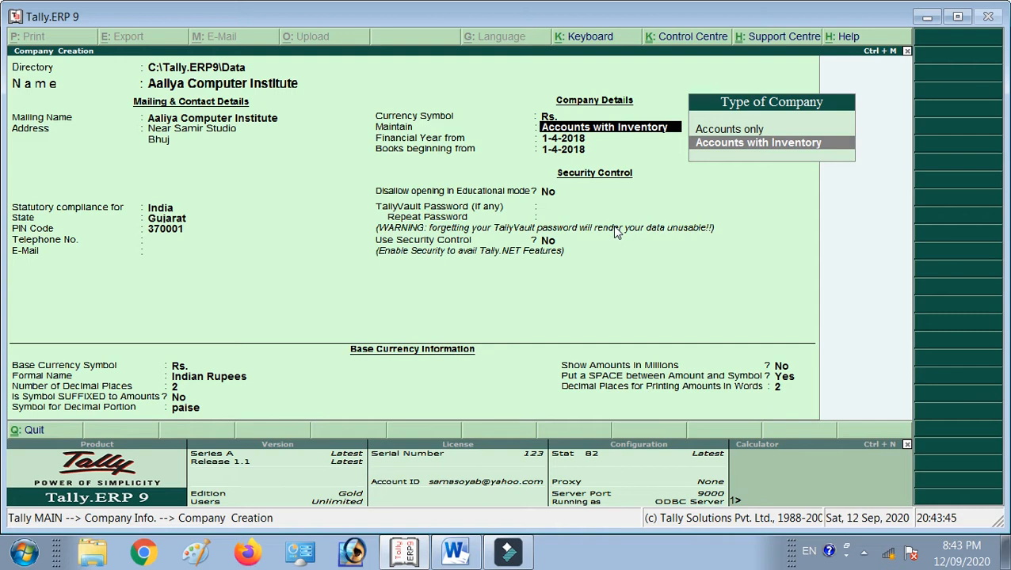
key(Up)
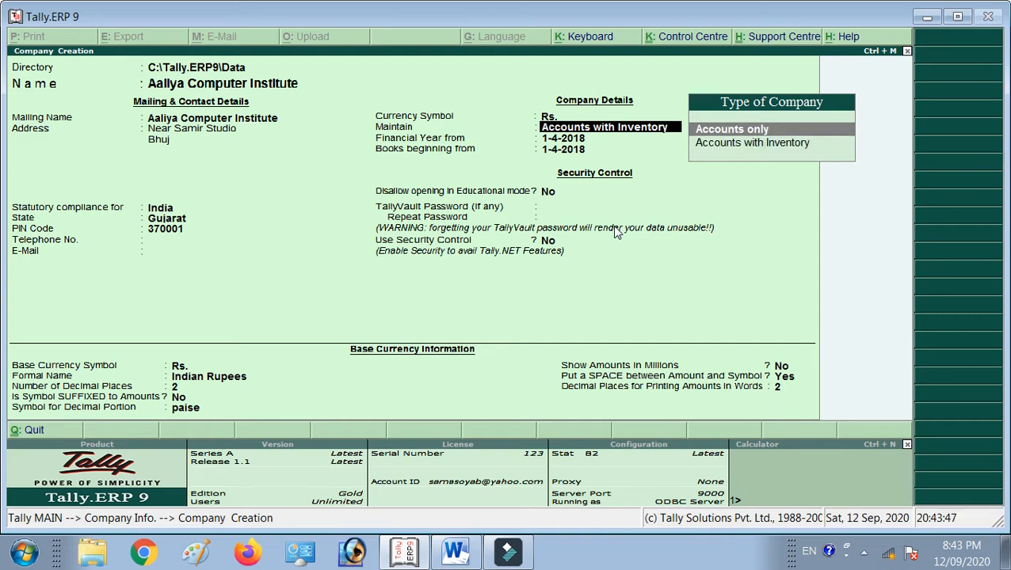
key(Return)
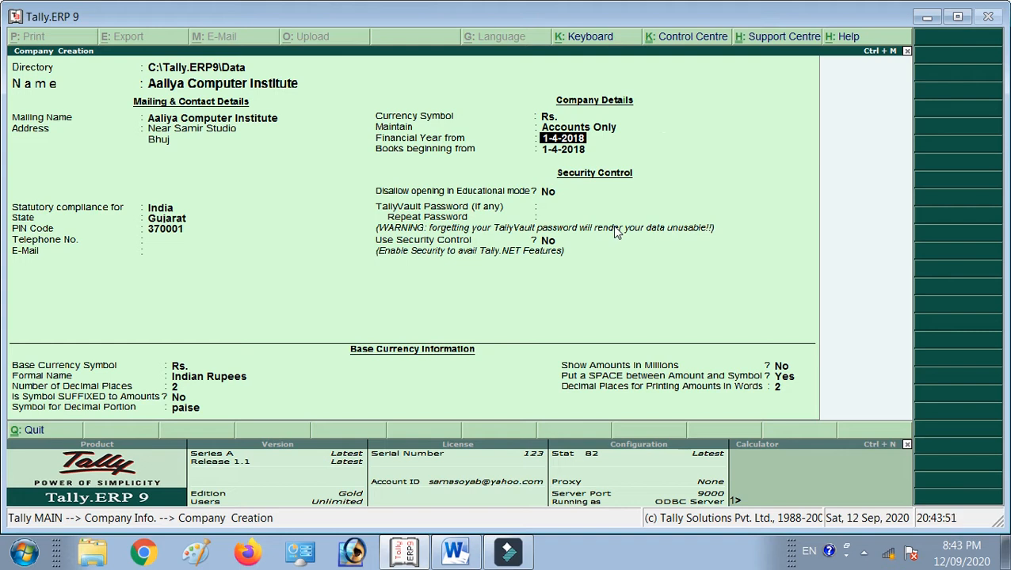
text(1-4-)
text(2020)
key(Return)
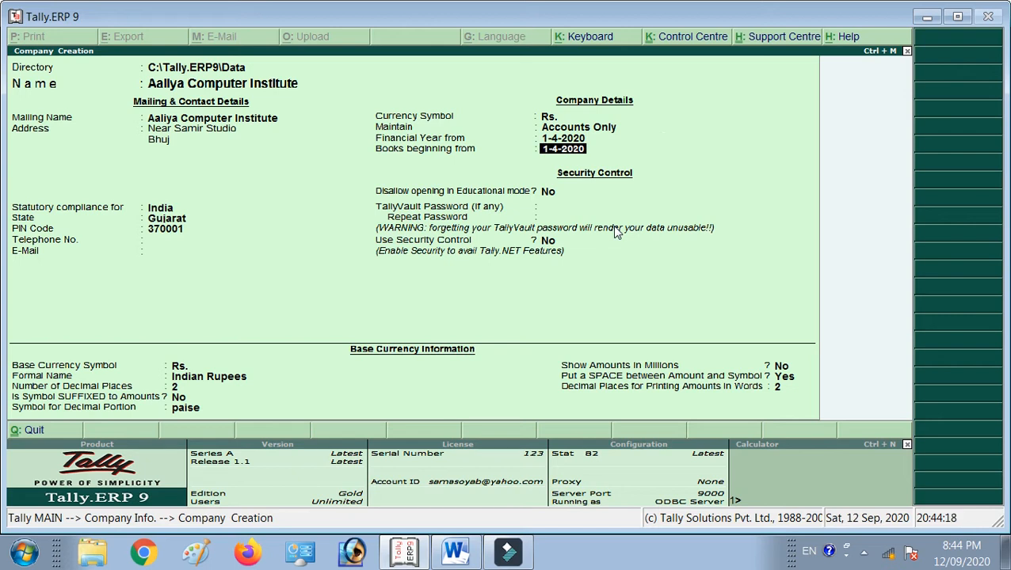
Accept 1-4-2020 as books beginning, skip the TallyVault password, and leave Use Security Control at No.
key(Return)
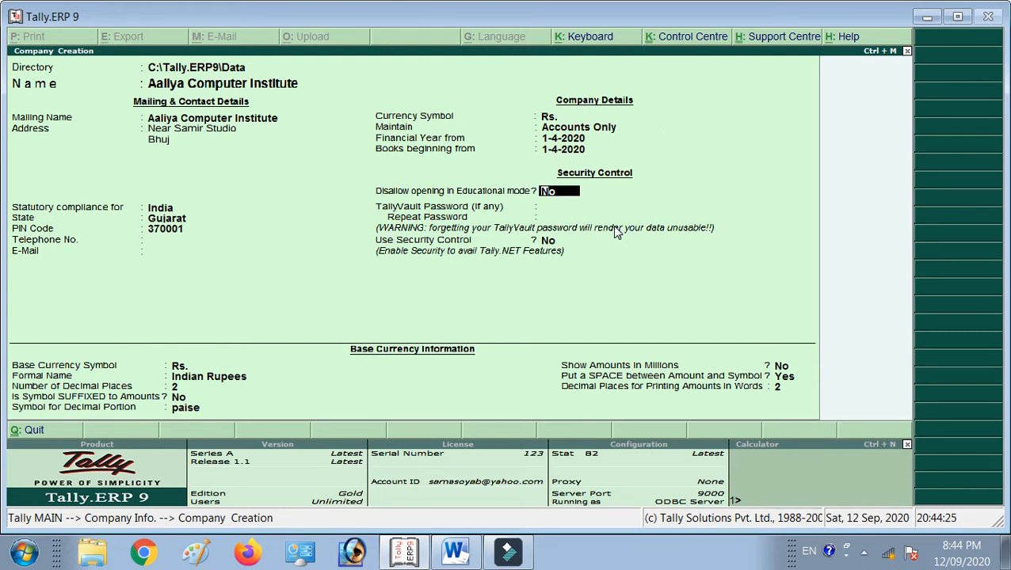
key(Return)
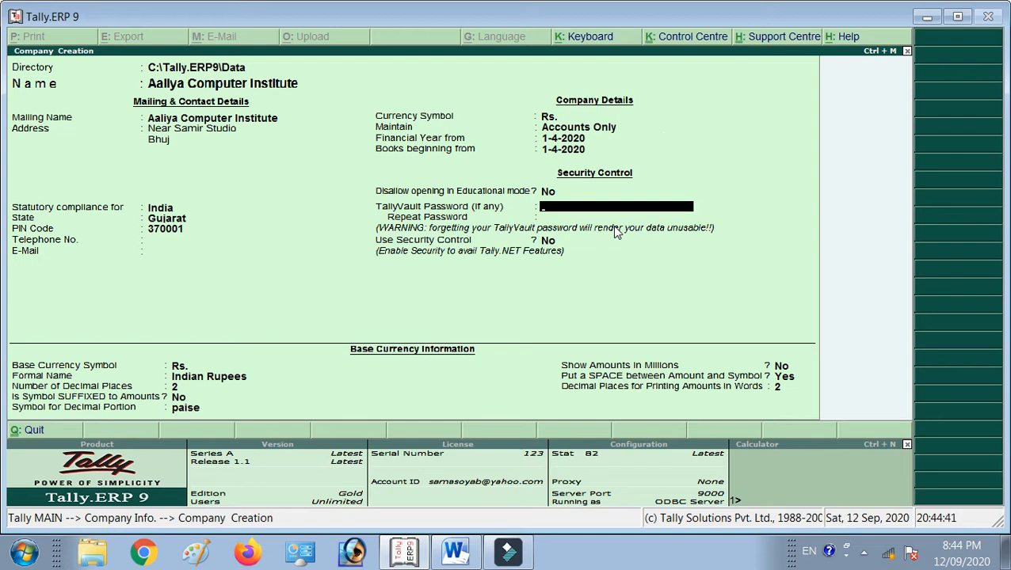
key(Return)
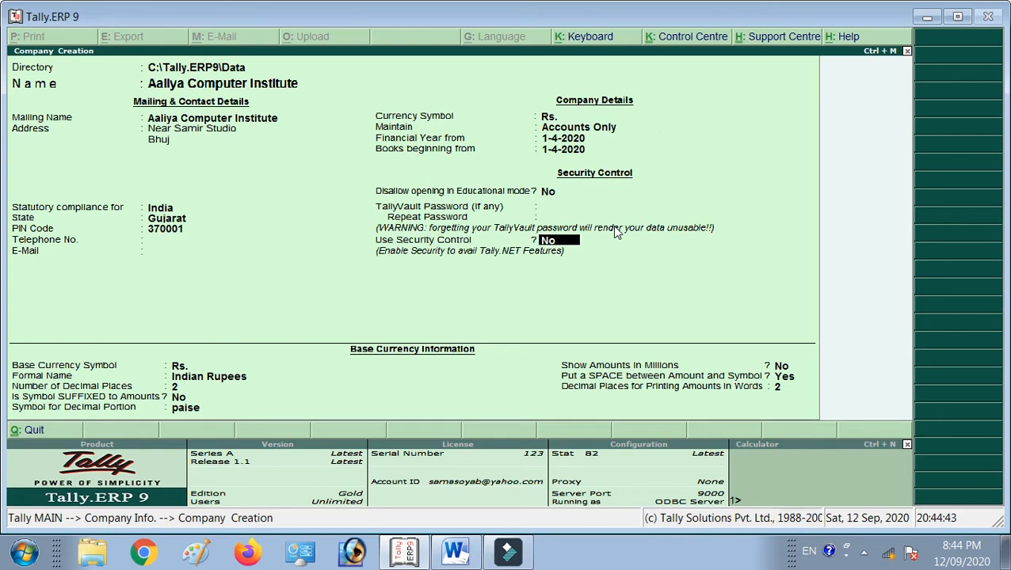
text(y)
key(Return)
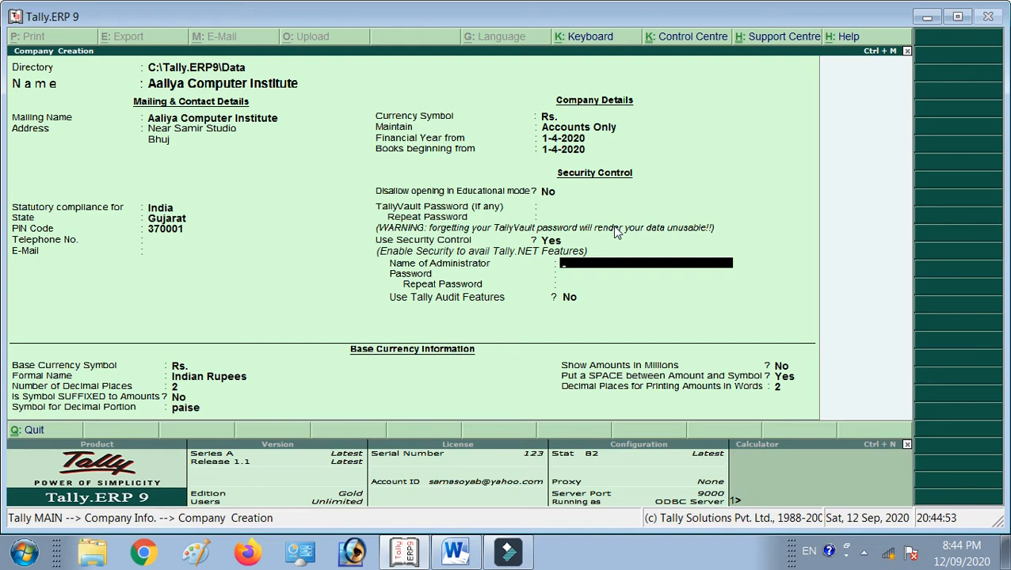
key(BackSpace)
text(n)
key(Return)
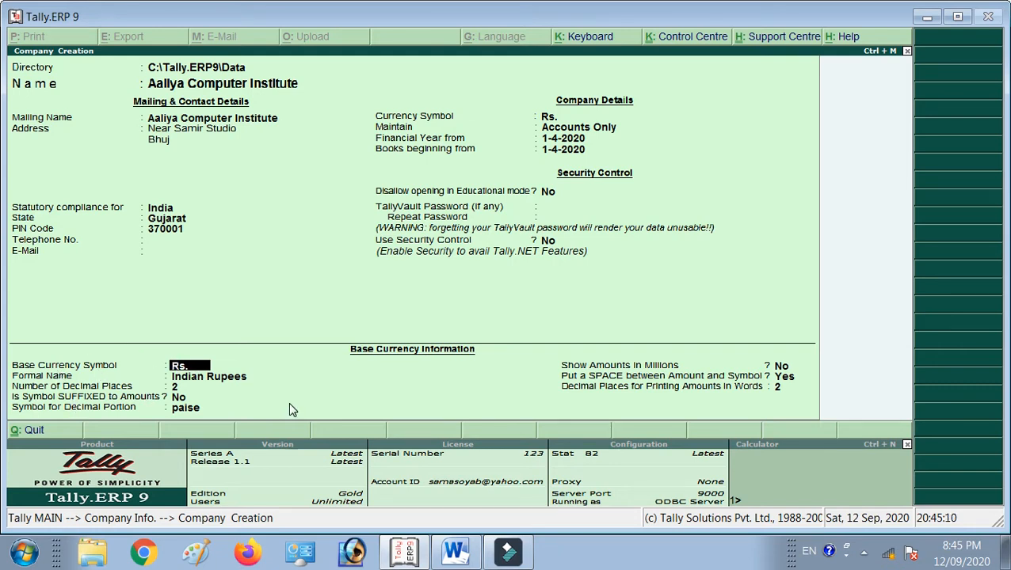
Accept the default base currency and save the company for 1-4-2020 to 31-3-2021.
key(Return)
key(Return)
key(Return)
key(Return)
key(Return)
key(Return)
key(Return)
key(Return)
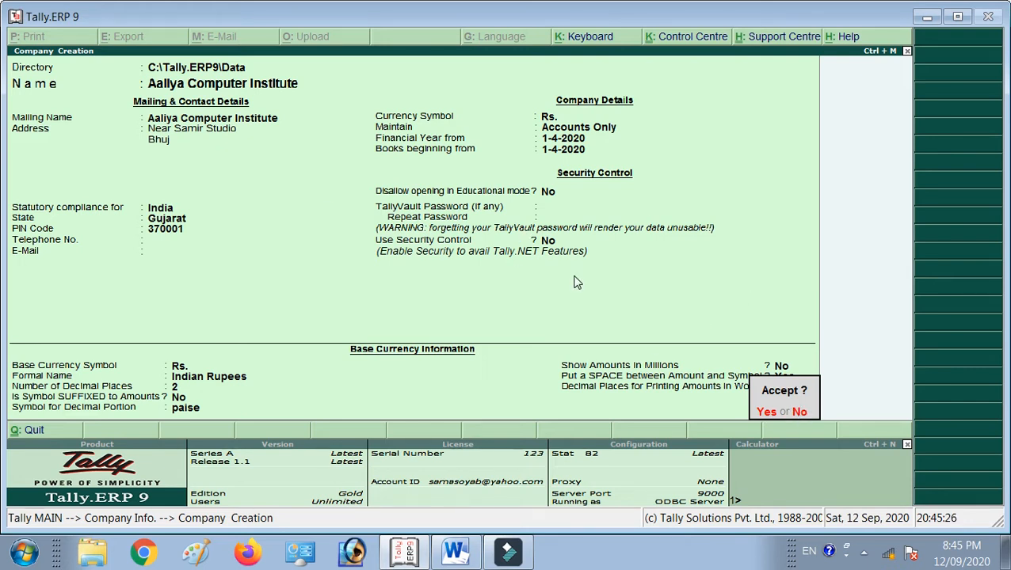
key(Return)
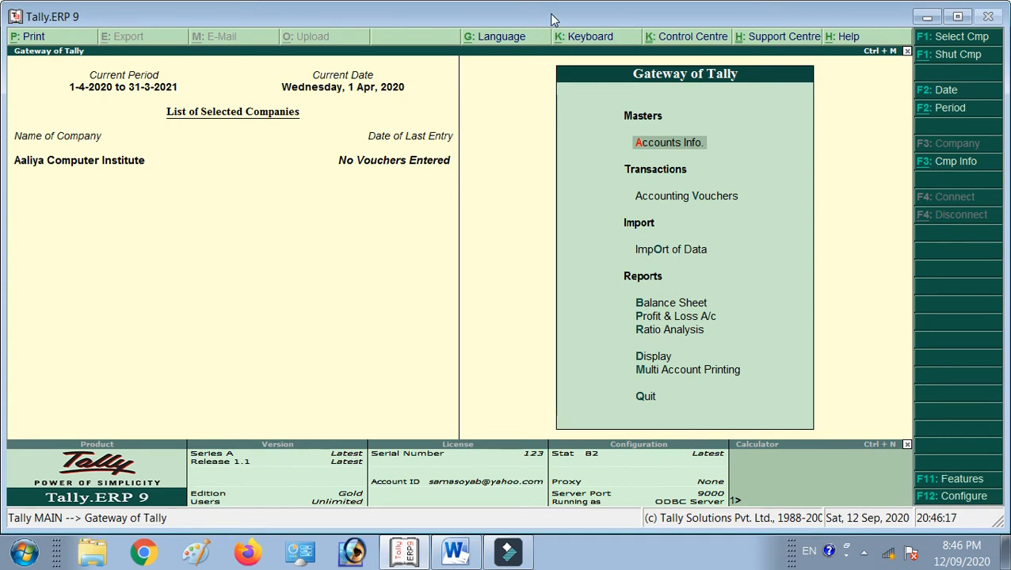
Review the ledger-creation steps in the Word notes, then return to Tally's Gateway.
click(456, 552)
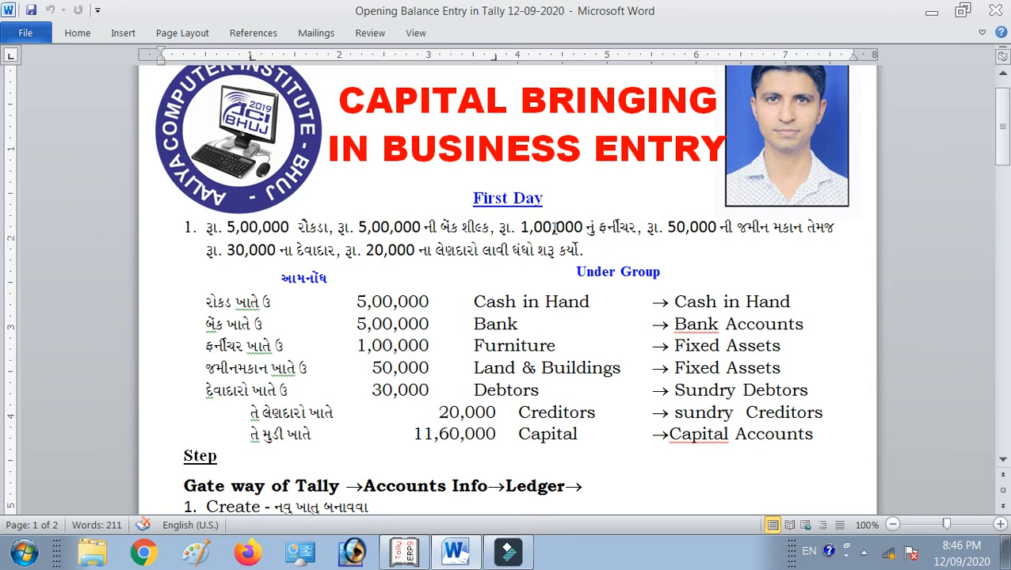
scroll(595, 214, down, 6)
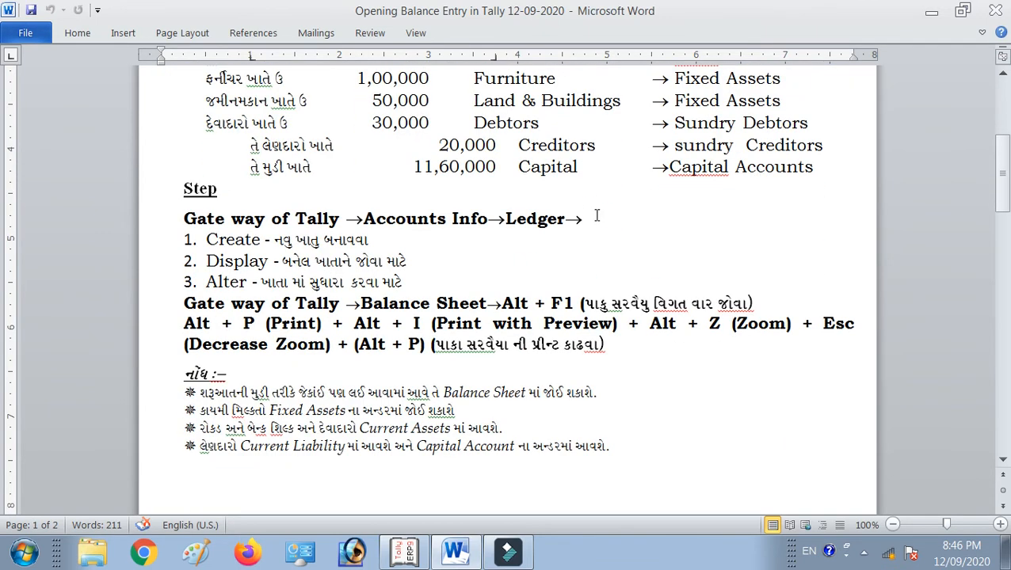
scroll(595, 215, down, 1)
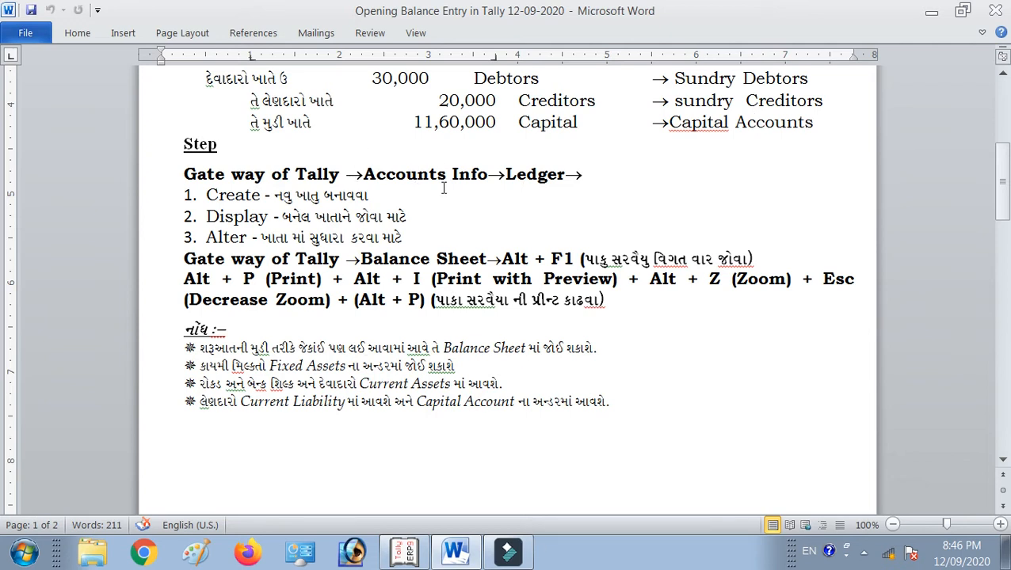
click(403, 552)
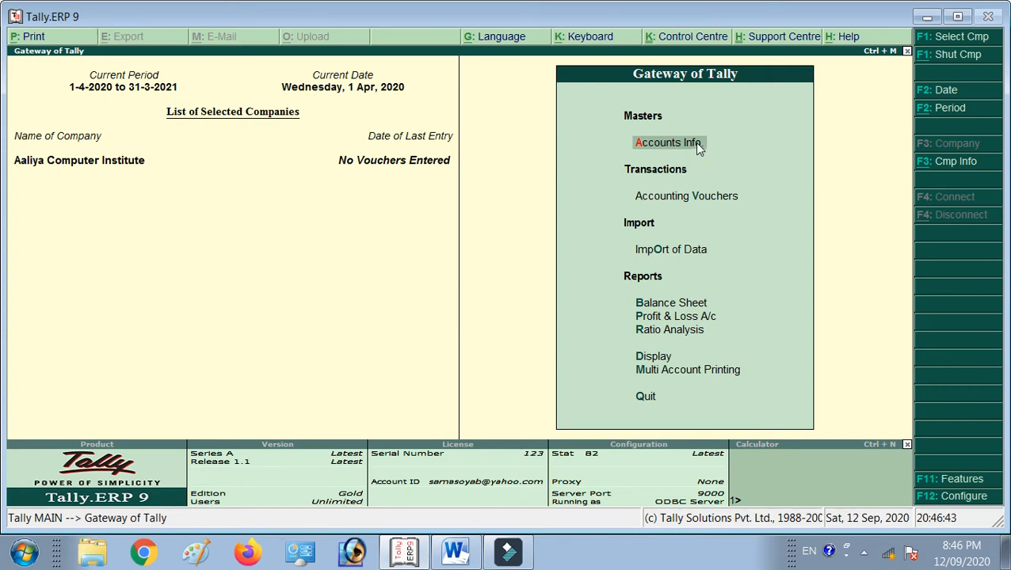
Go to Accounts Info > Ledgers and choose Create for a single new ledger.
click(658, 151)
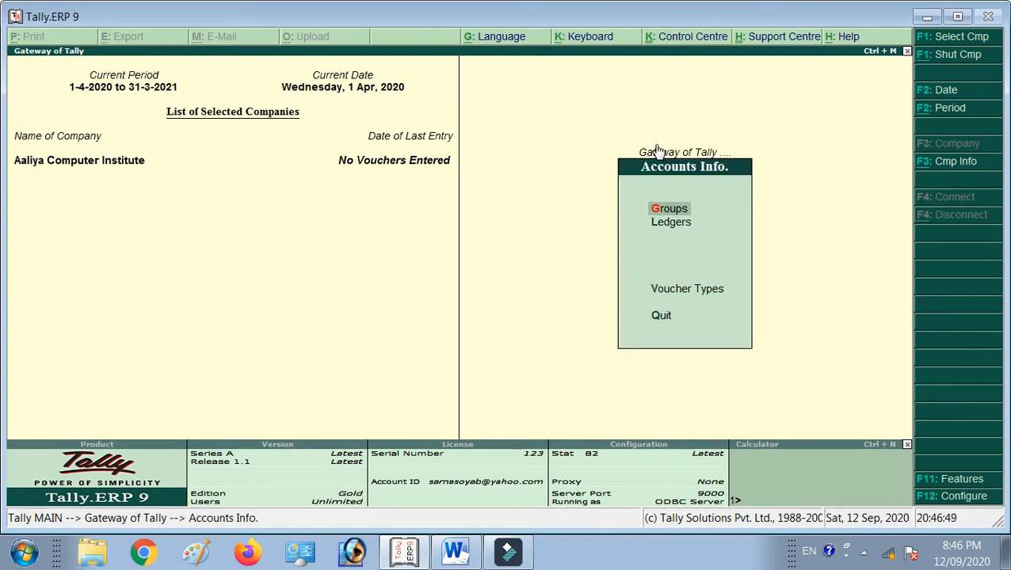
key(Down)
key(Return)
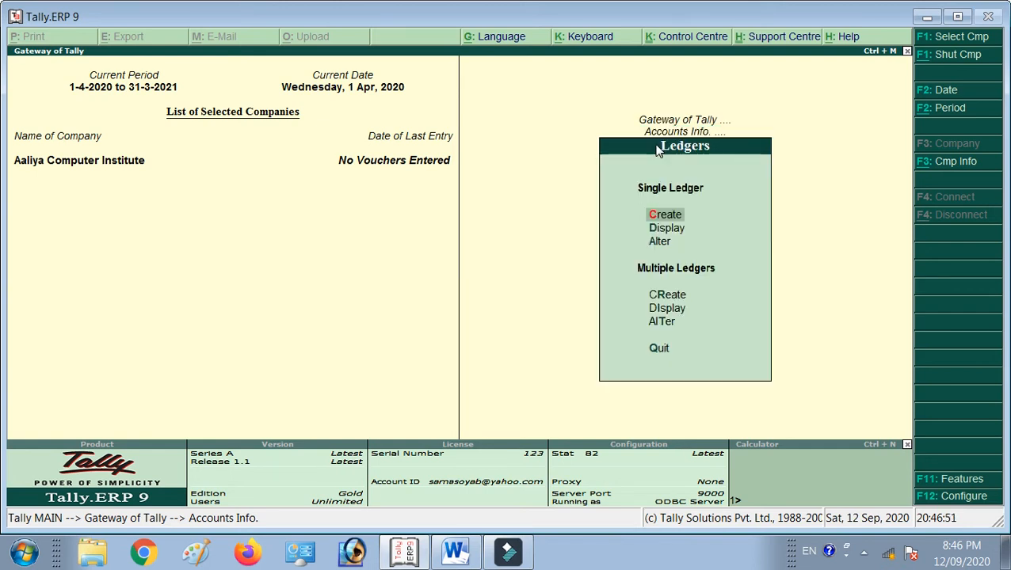
key(Down)
key(Up)
key(Down)
key(Down)
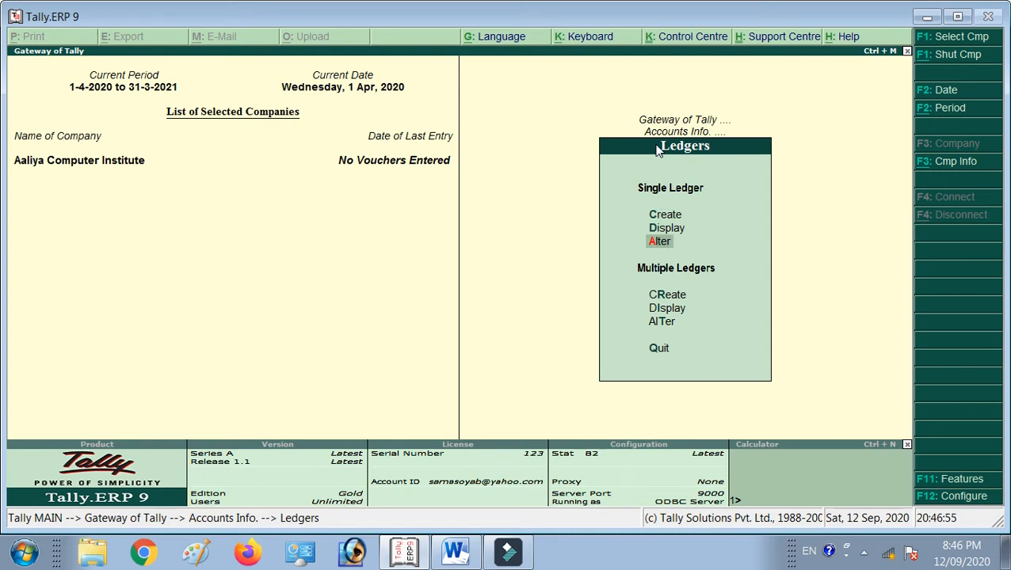
key(Up)
key(Up)
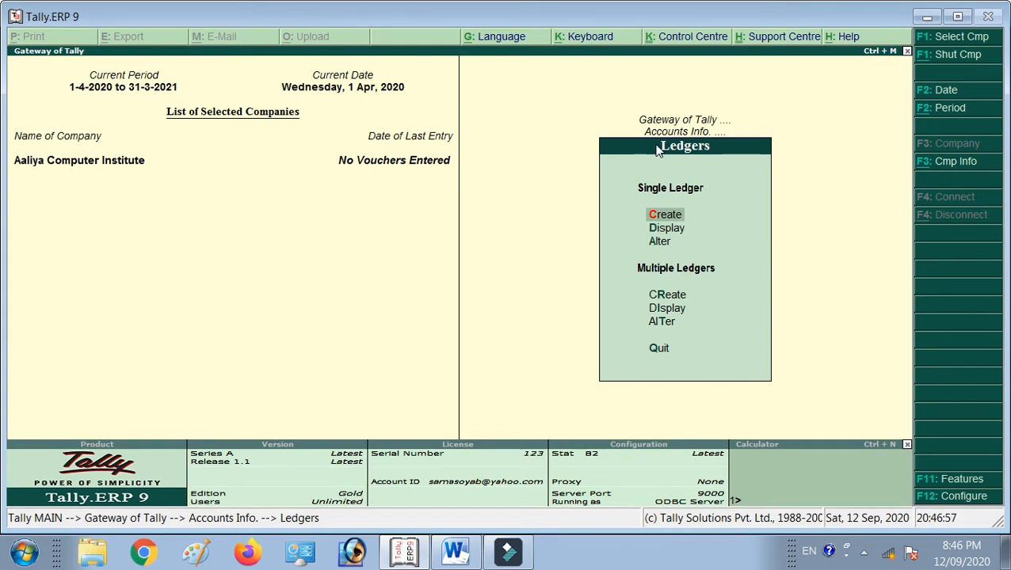
key(Down)
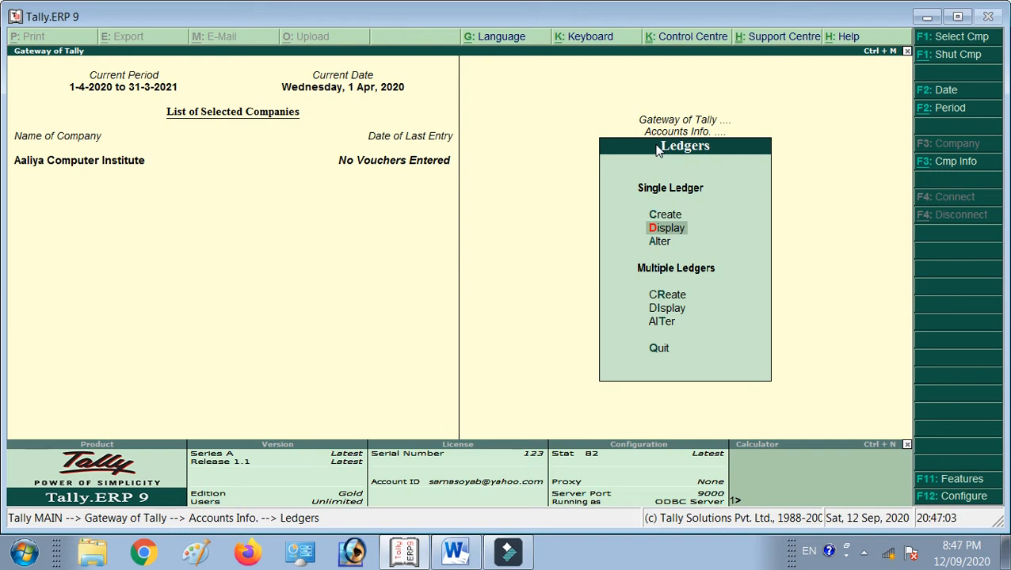
key(Down)
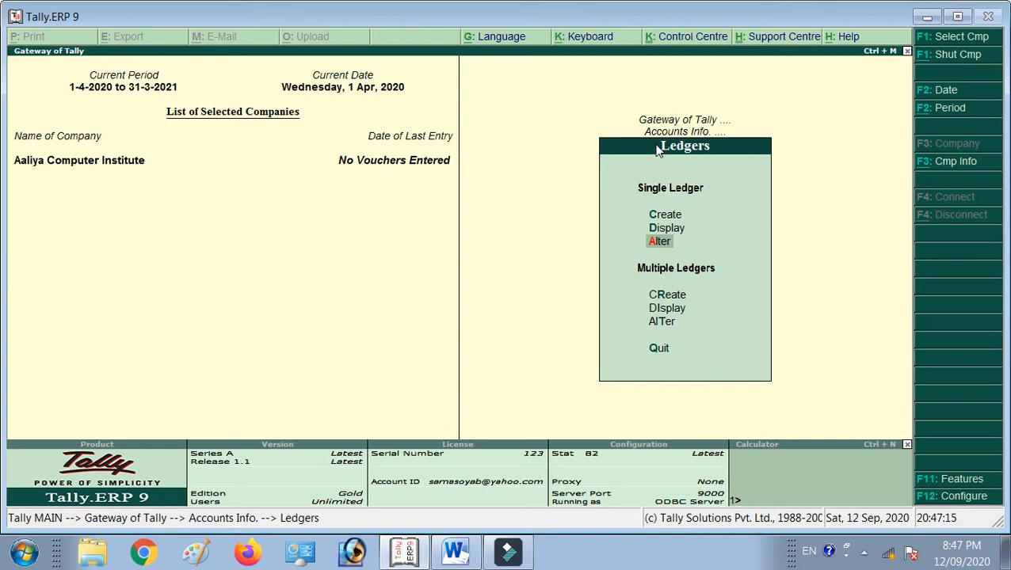
key(Up)
key(Up)
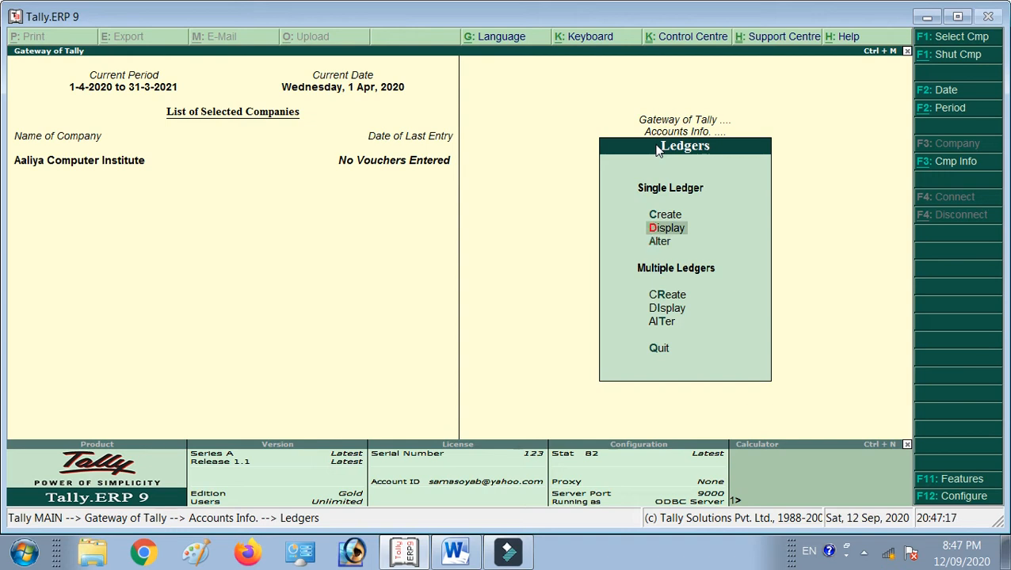
key(Return)
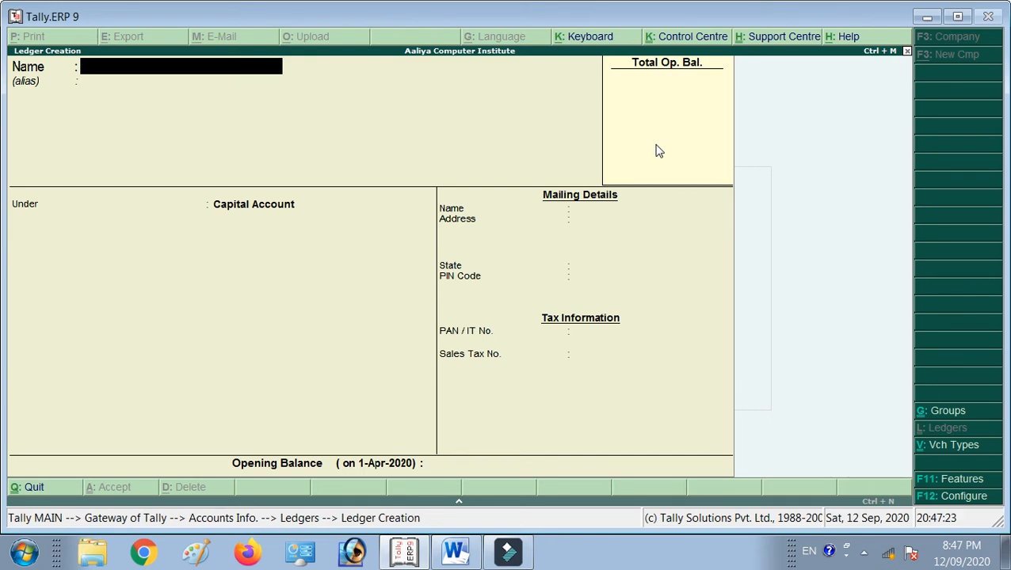
Check the Word notes and name the new ledger 'Cash in Hand'.
click(455, 552)
scroll(518, 219, up, 1)
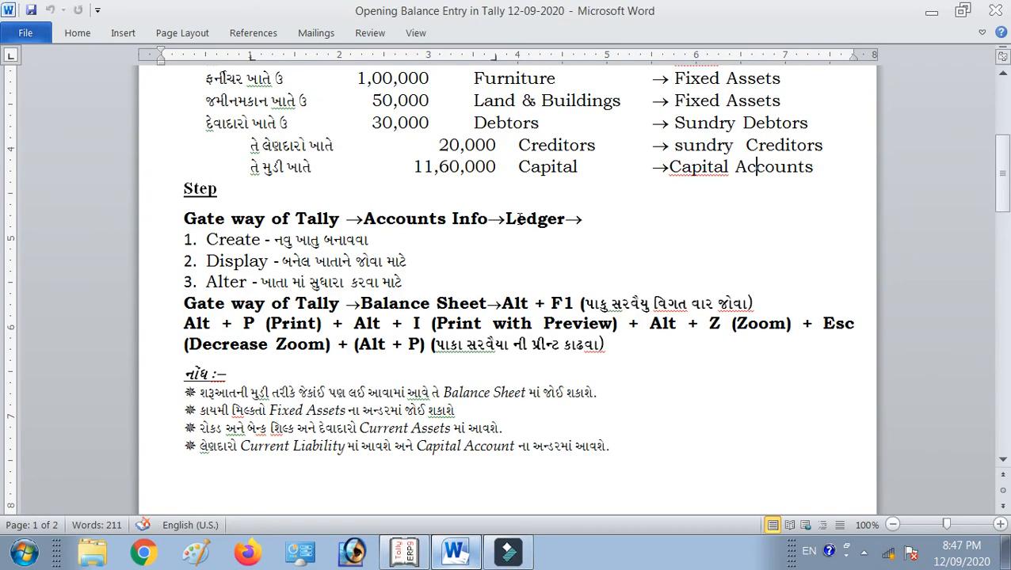
scroll(518, 218, up, 3)
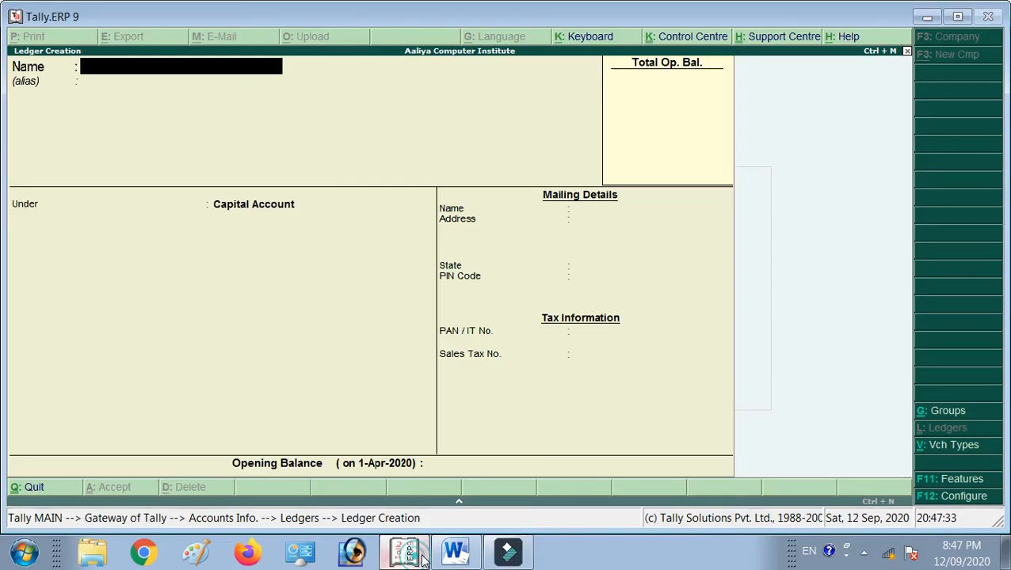
click(420, 558)
text(CAsh)
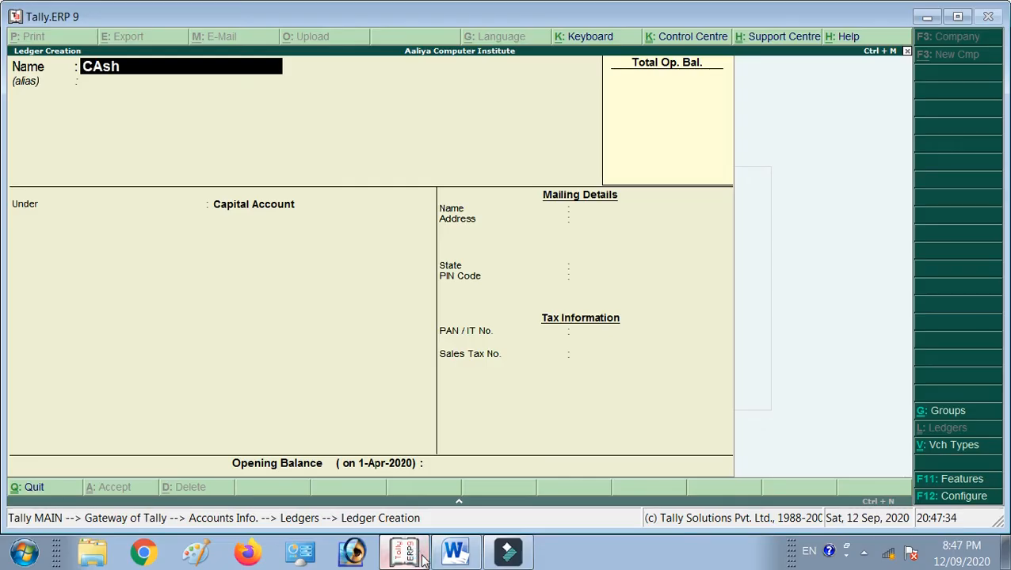
key(BackSpace)
key(BackSpace)
key(BackSpace)
text(ash in Hand)
key(Return)
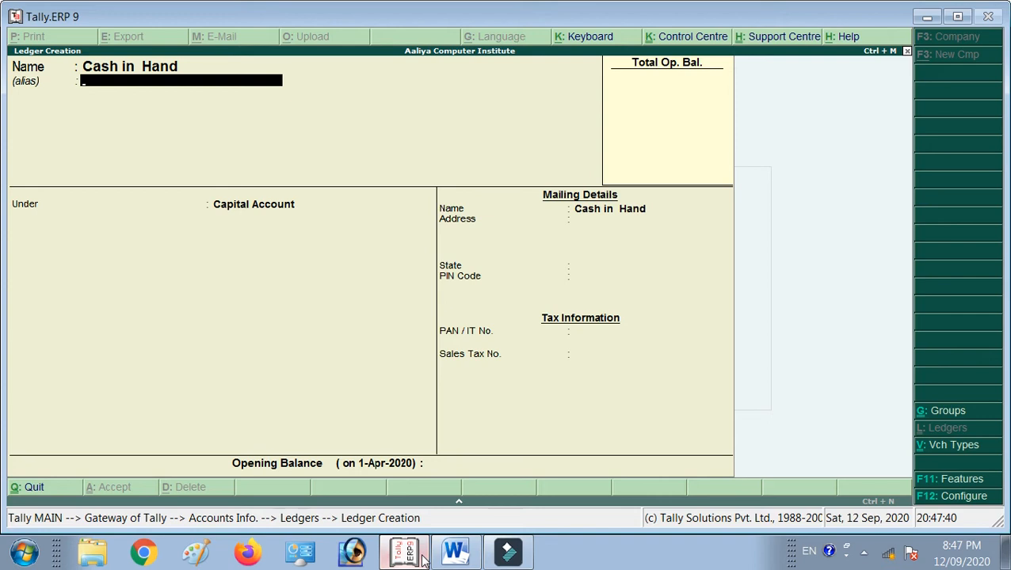
Place it under Cash-in-Hand with a 5,00,000 Dr opening balance and save it.
key(Return)
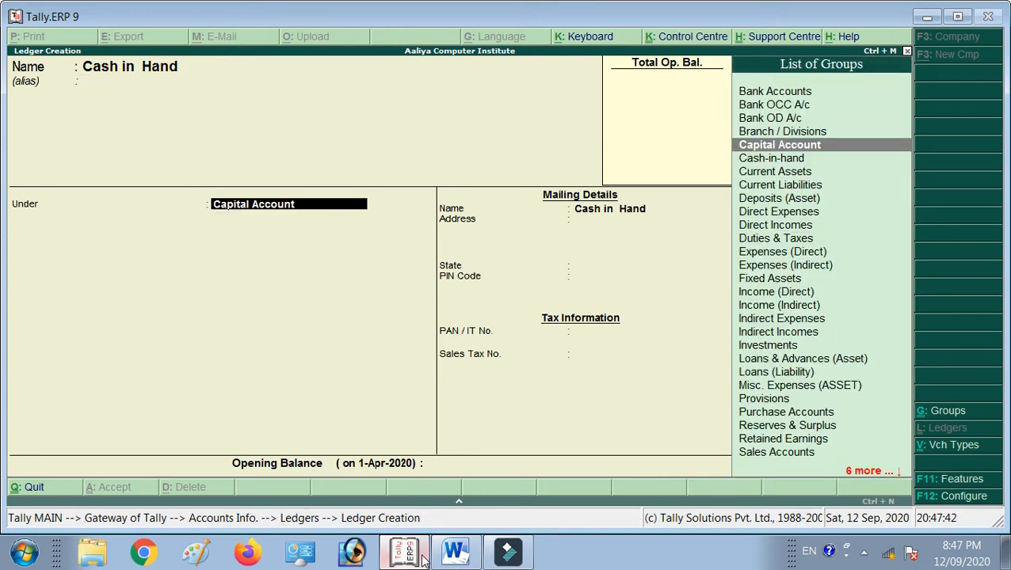
text(Cashin)
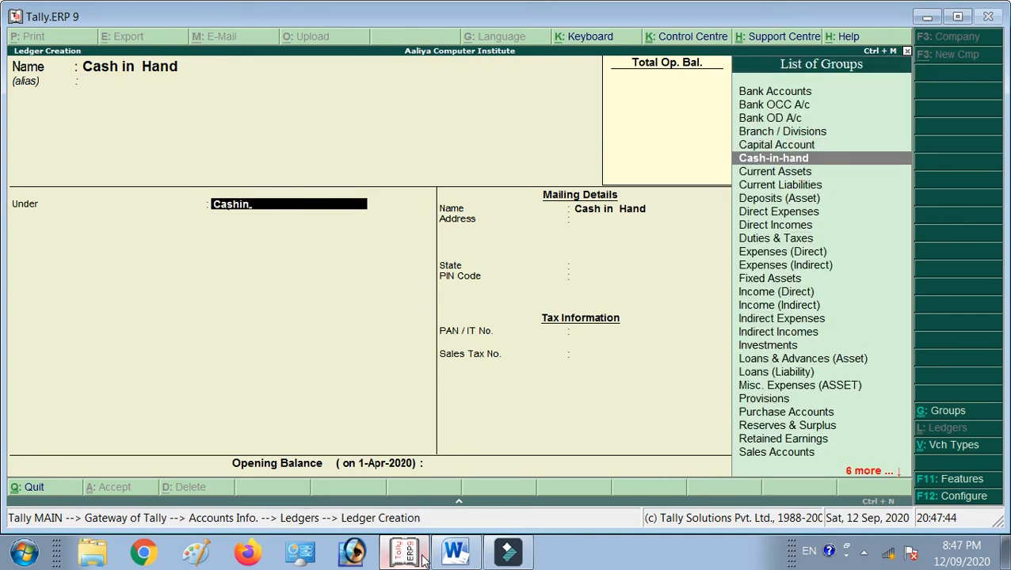
key(Return)
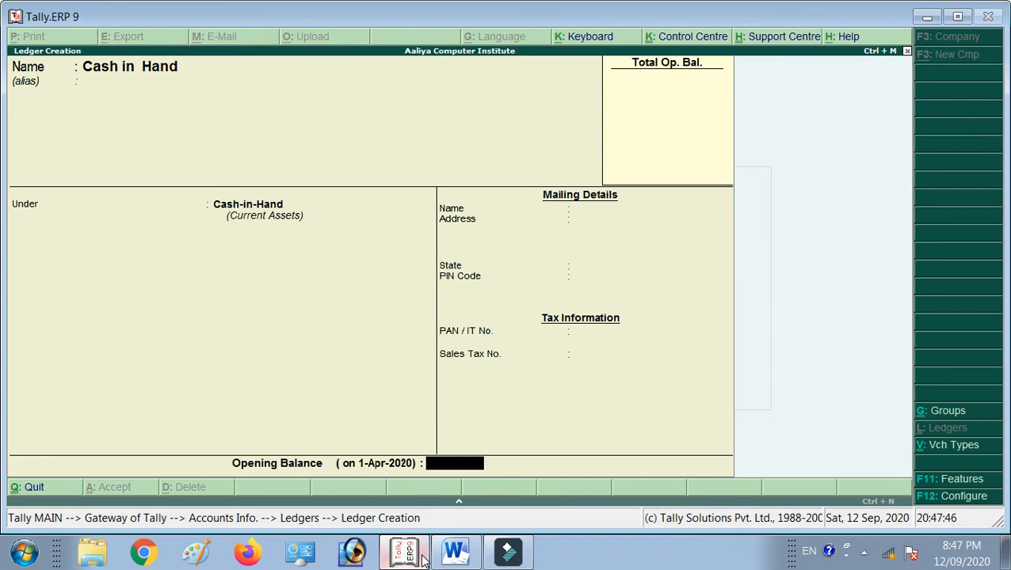
click(424, 559)
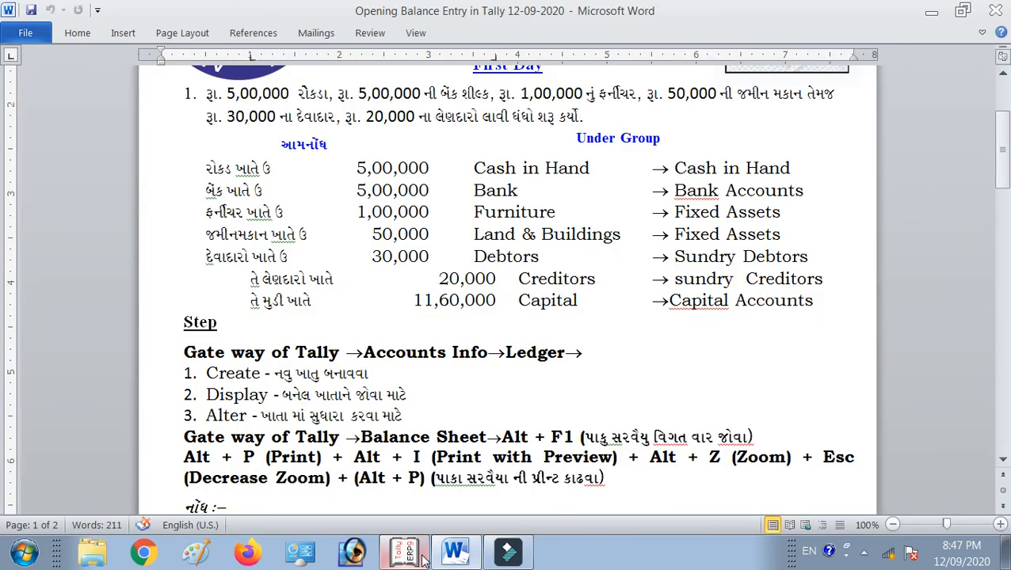
click(405, 552)
text(5,00,000)
key(Return)
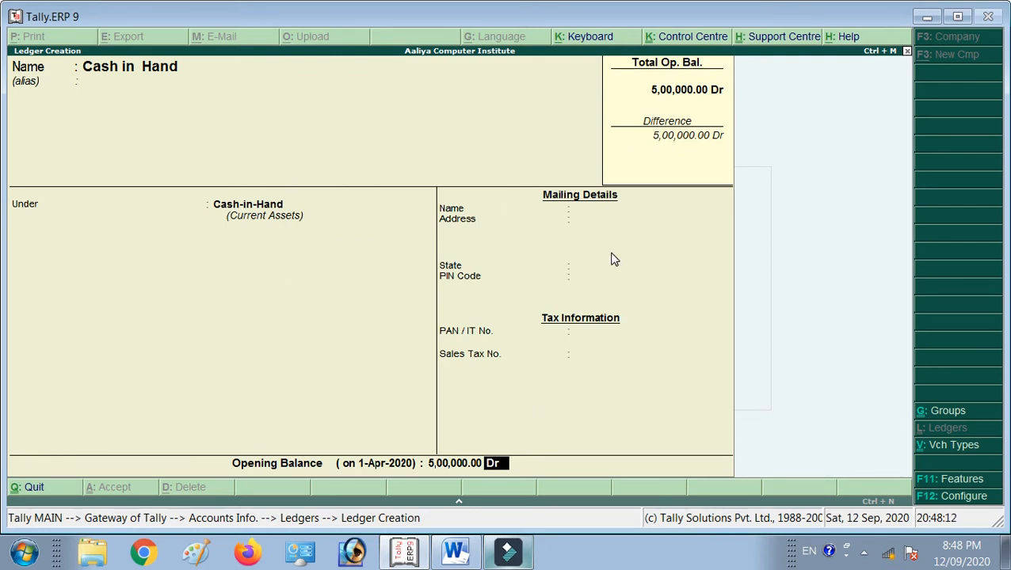
key(Return)
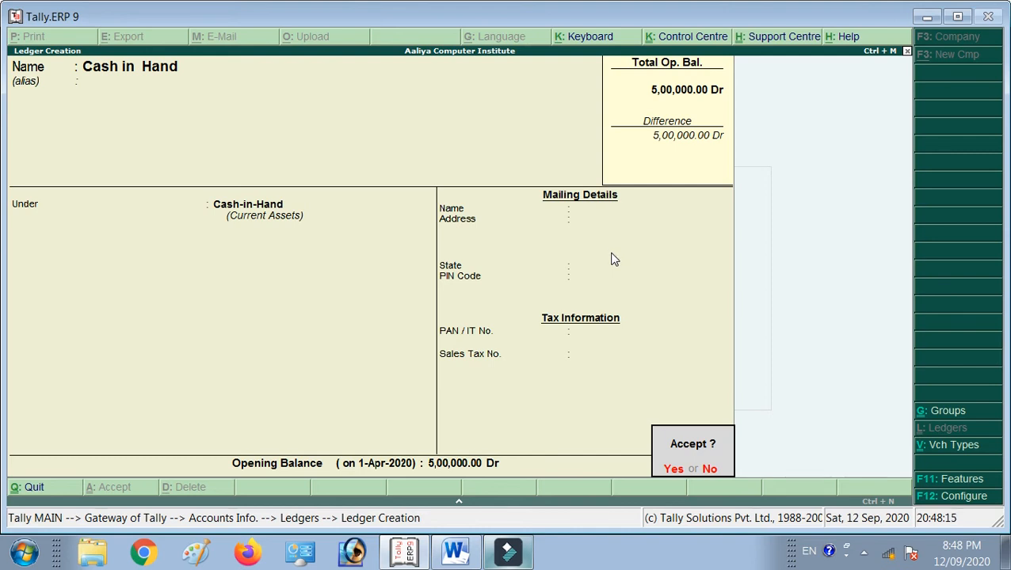
key(y)
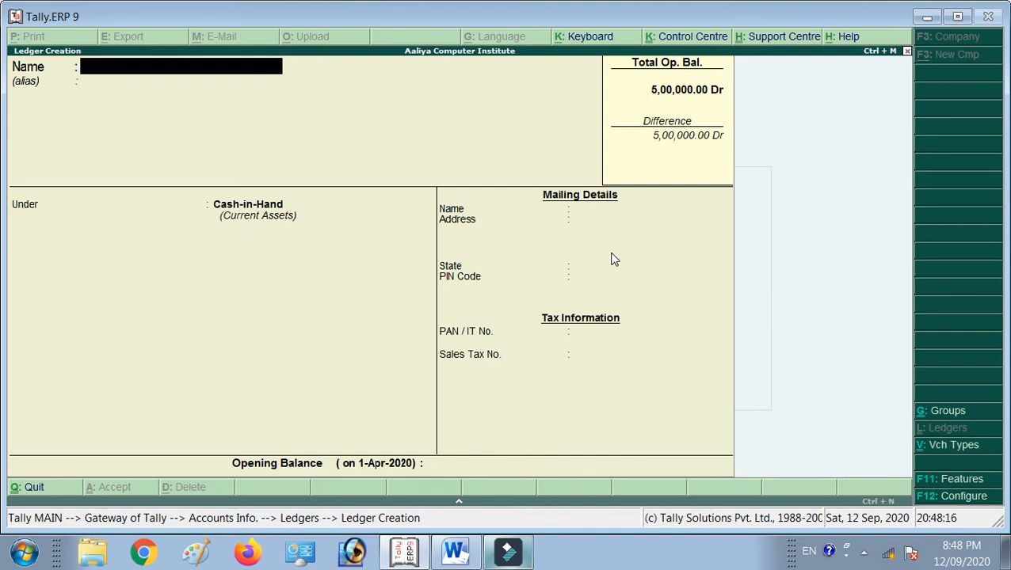
Name a new ledger 'Bank' and put it under Bank Accounts.
key(alt+Tab)
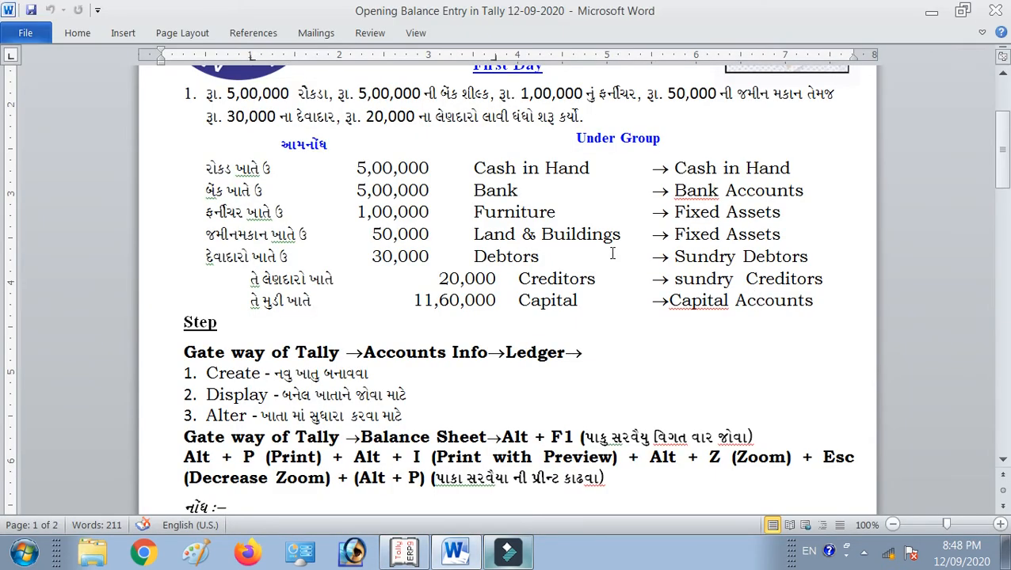
key(alt+Tab)
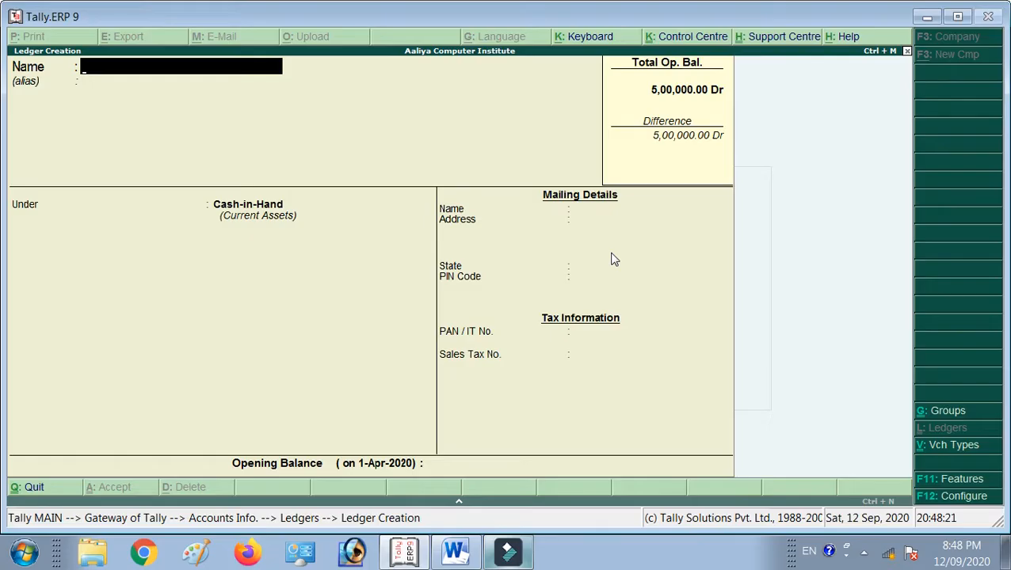
text(Bank)
key(Return)
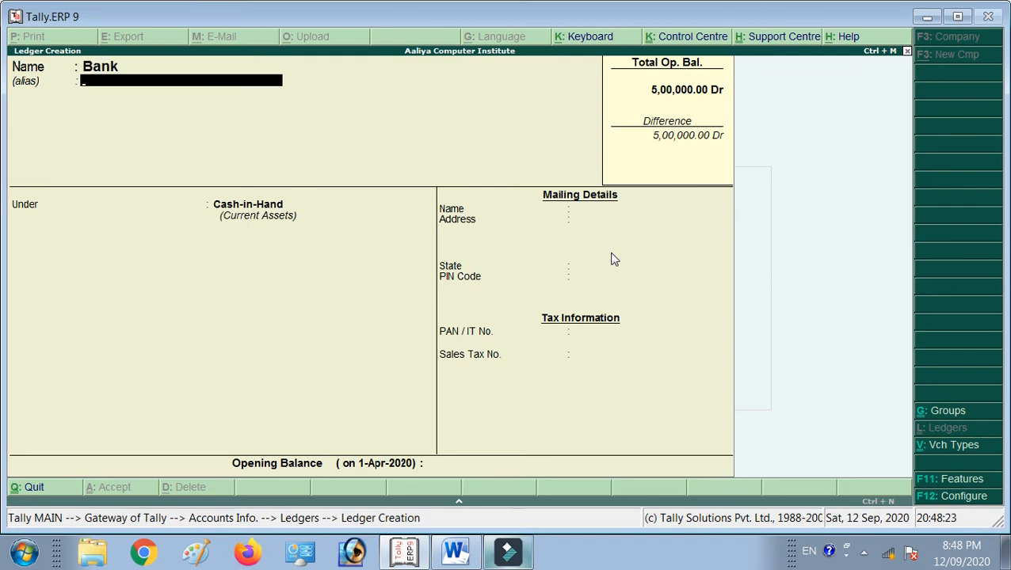
key(BackSpace)
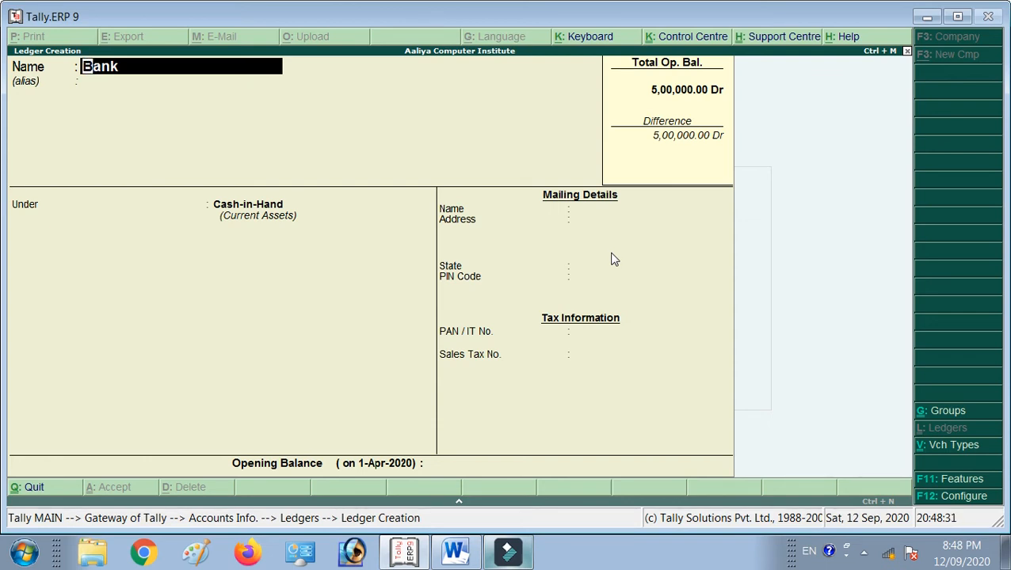
key(Return)
key(Return)
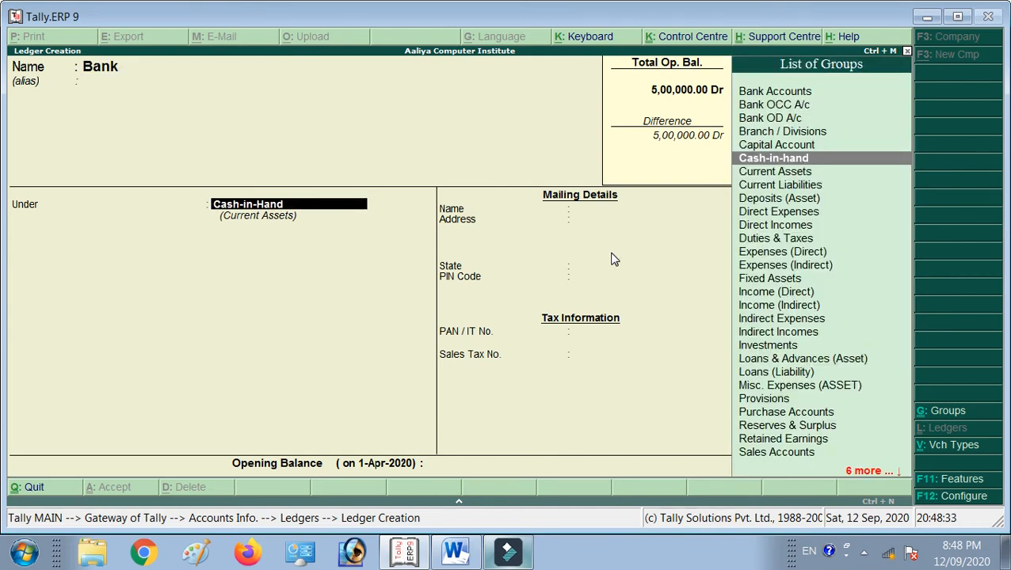
text(Bank Accounts)
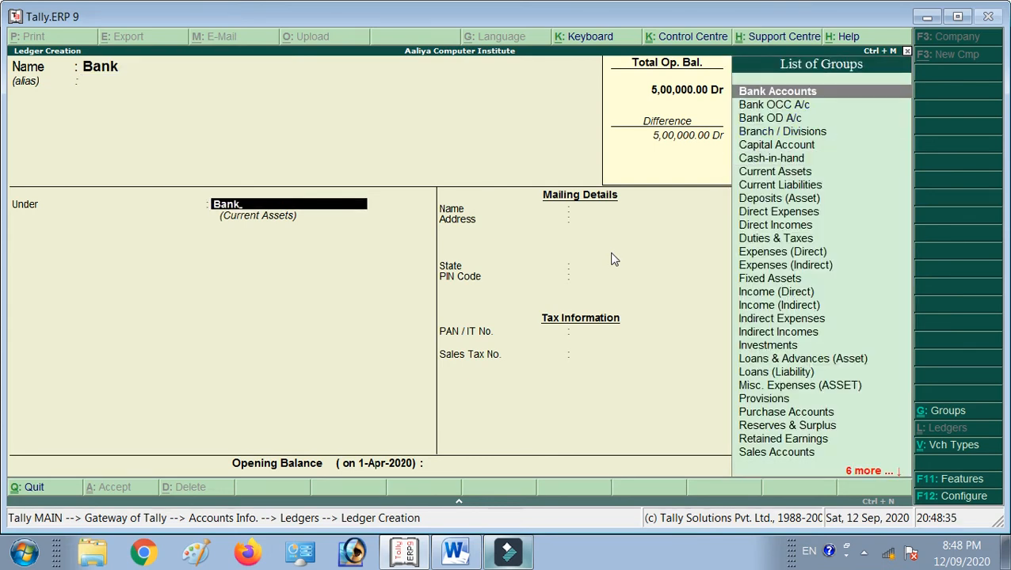
key(Return)
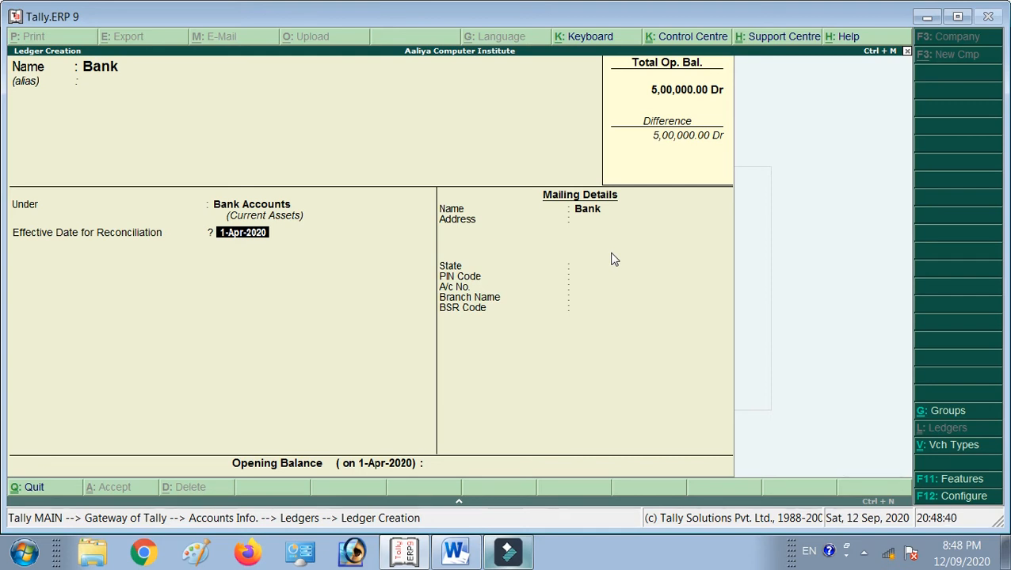
key(Return)
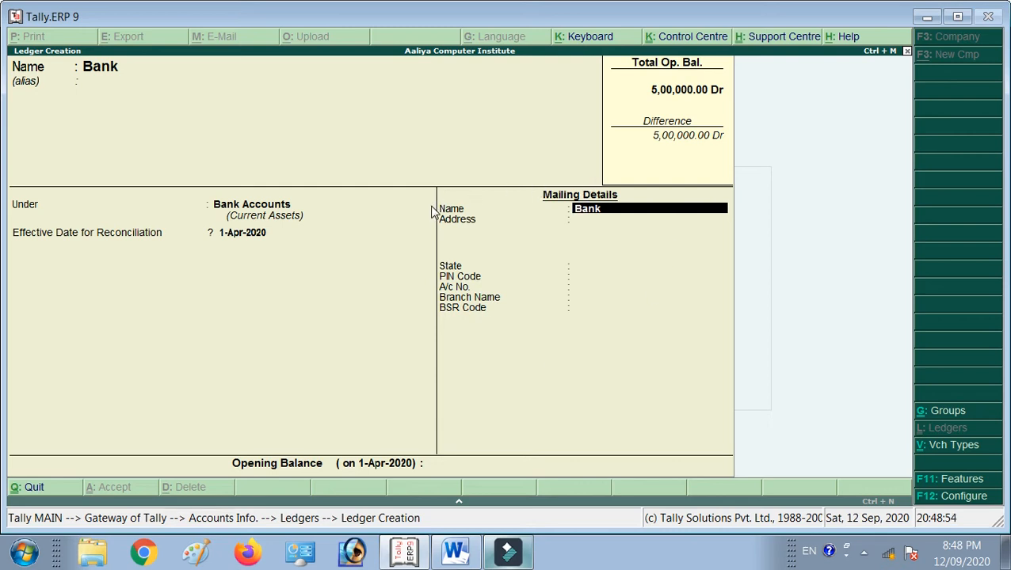
Enter mailing name SBI, state Gujarat, the PIN, account number and branch STATION ROAD.
text(Sbi)
key(BackSpace)
key(BackSpace)
key(BackSpace)
text(SBI)
key(Return)
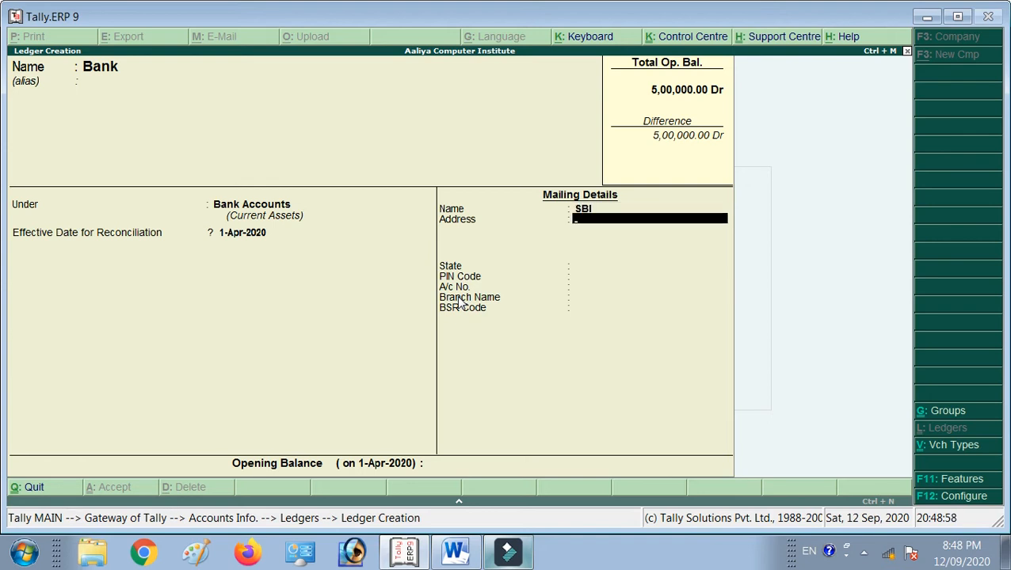
key(Return)
text(GUJ)
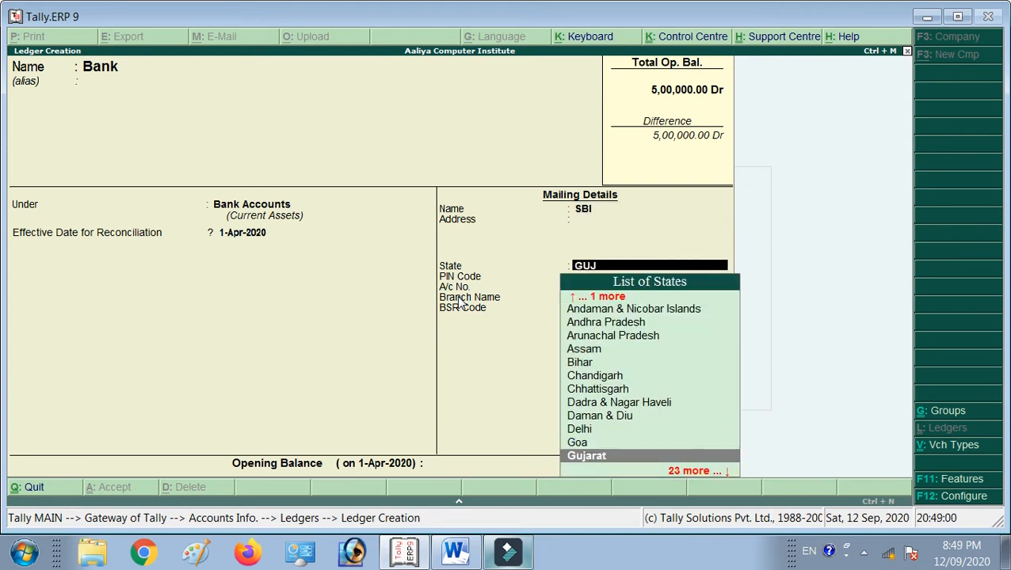
key(Return)
text(370001)
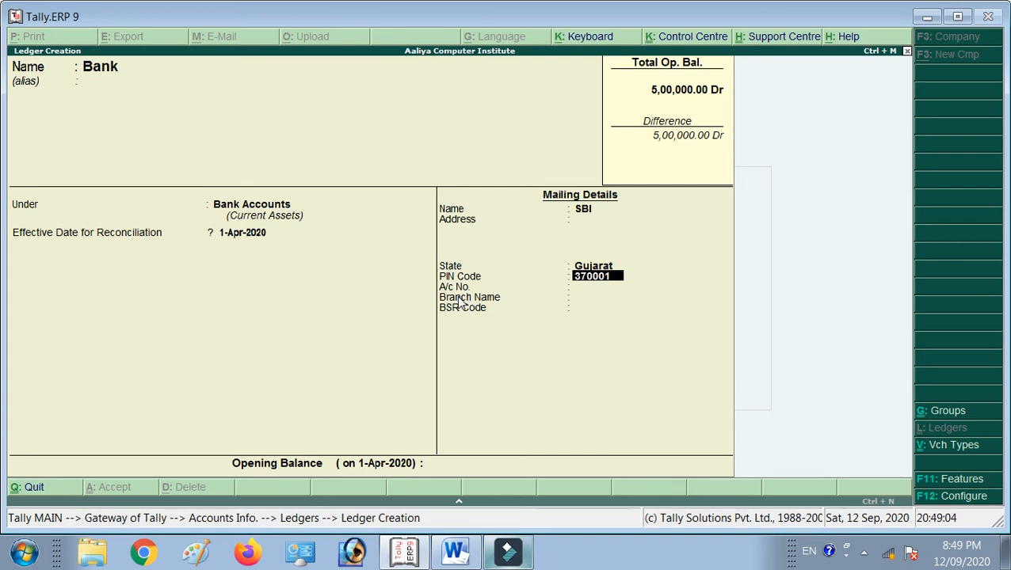
key(Return)
text(12345678)
key(Return)
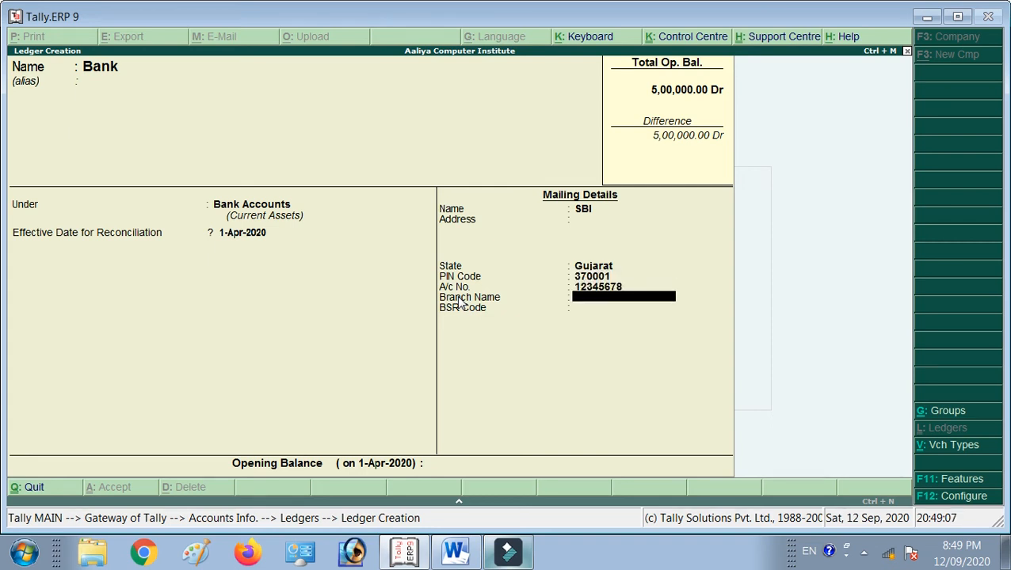
text(S)
key(BackSpace)
text(STATION ROAD)
key(Return)
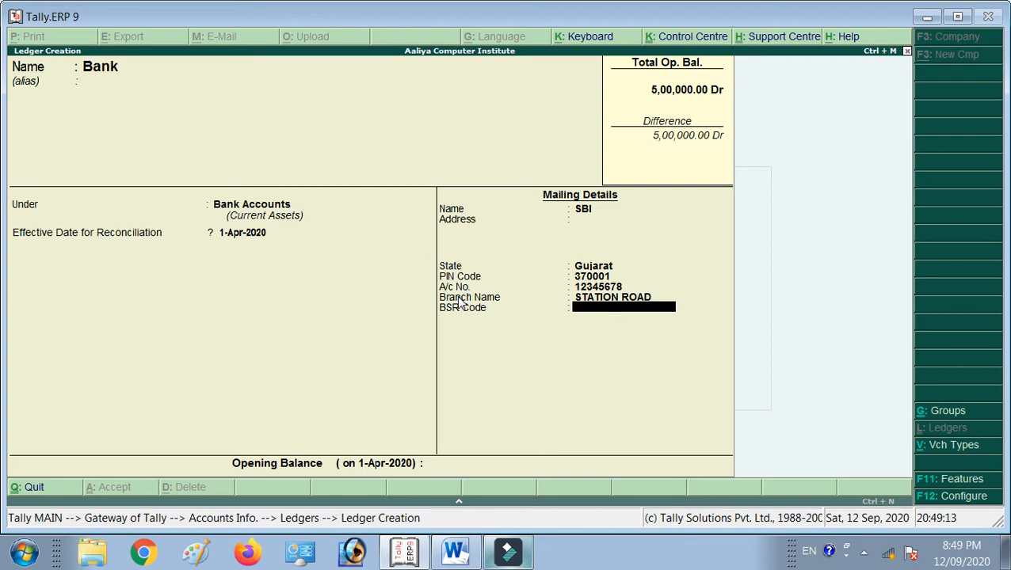
key(Return)
Give the Bank ledger a 5,00,000 Dr opening balance and save it.
text(500000)
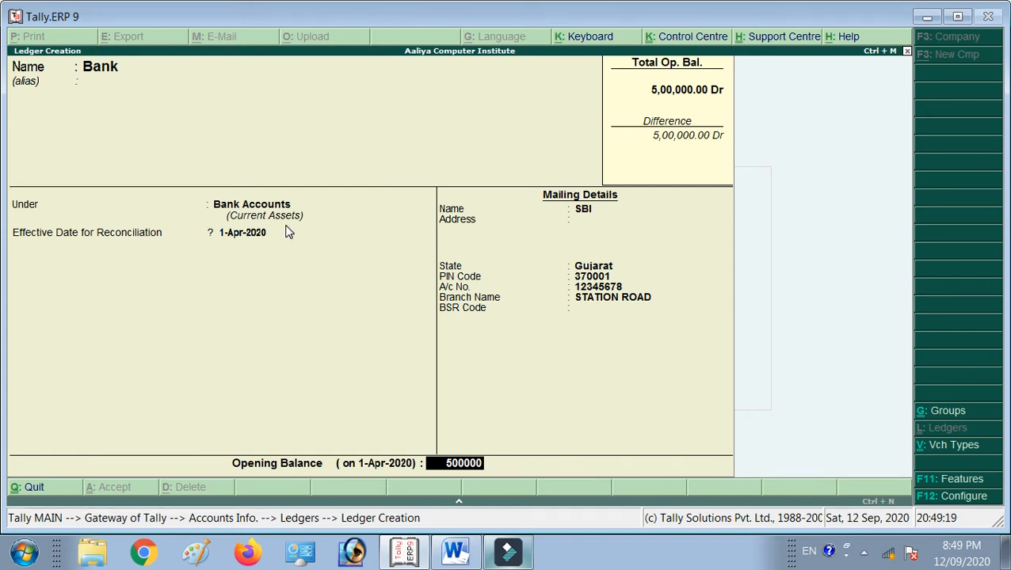
key(Return)
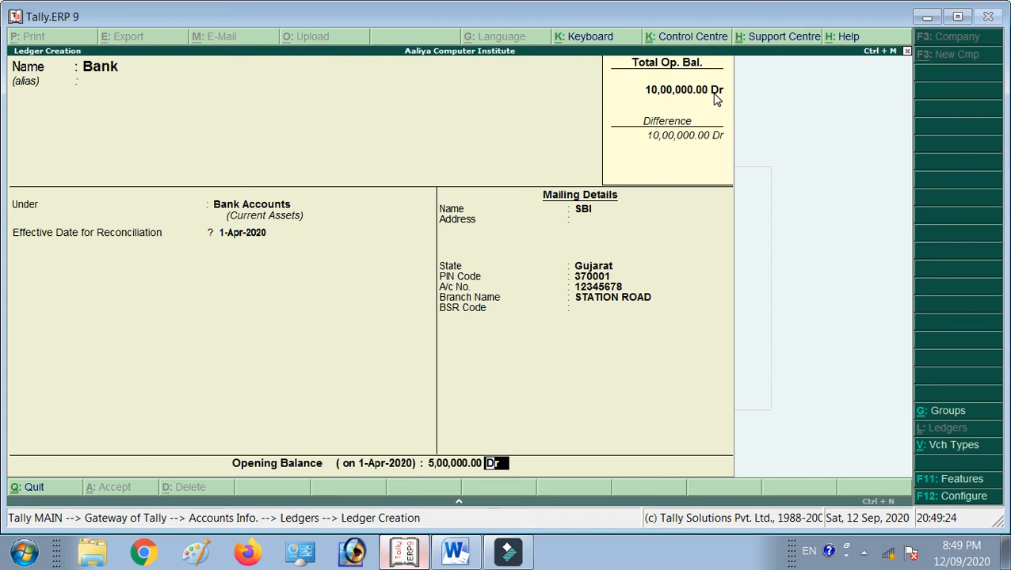
key(Return)
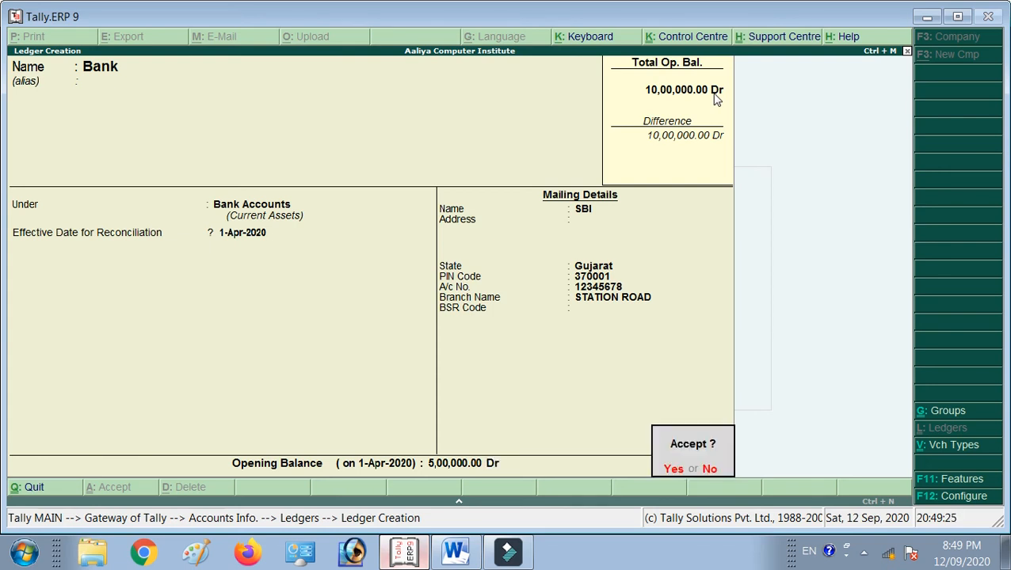
key(Return)
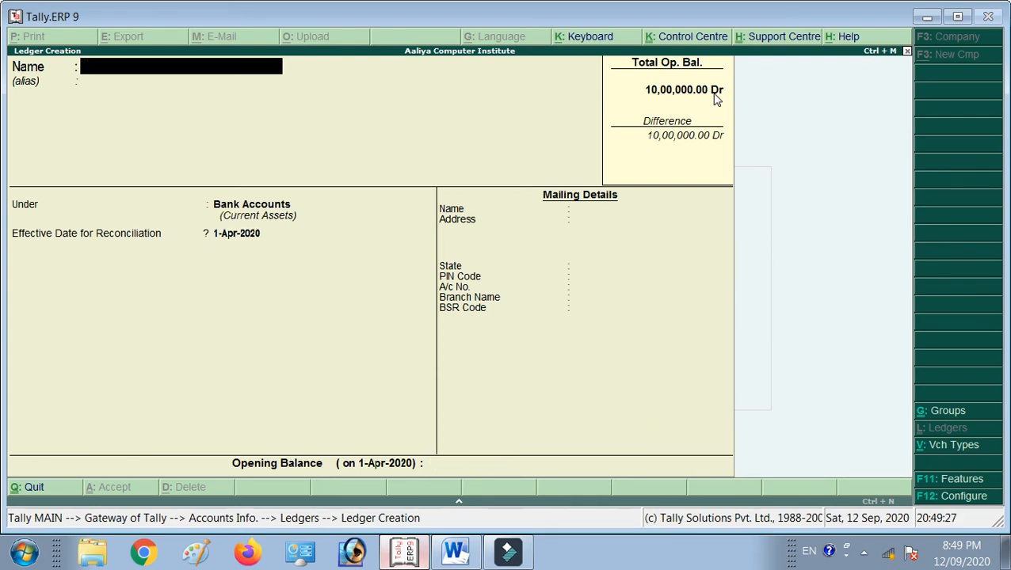
key(alt+Tab)
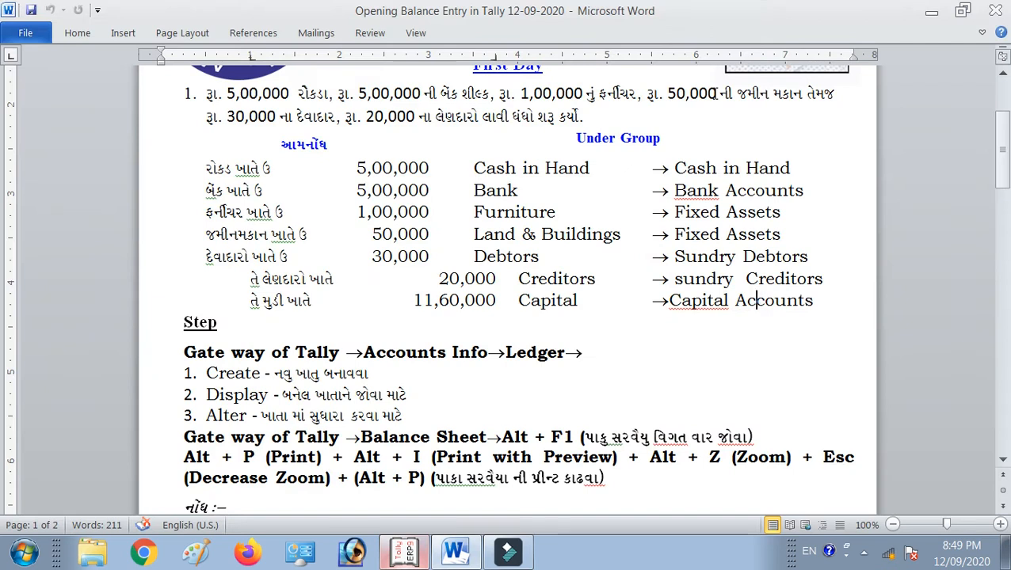
Save a 'Furniture' ledger in the Fixed Assets group with 1,00,000 Dr opening balance.
key(alt+Tab)
text(FURN)
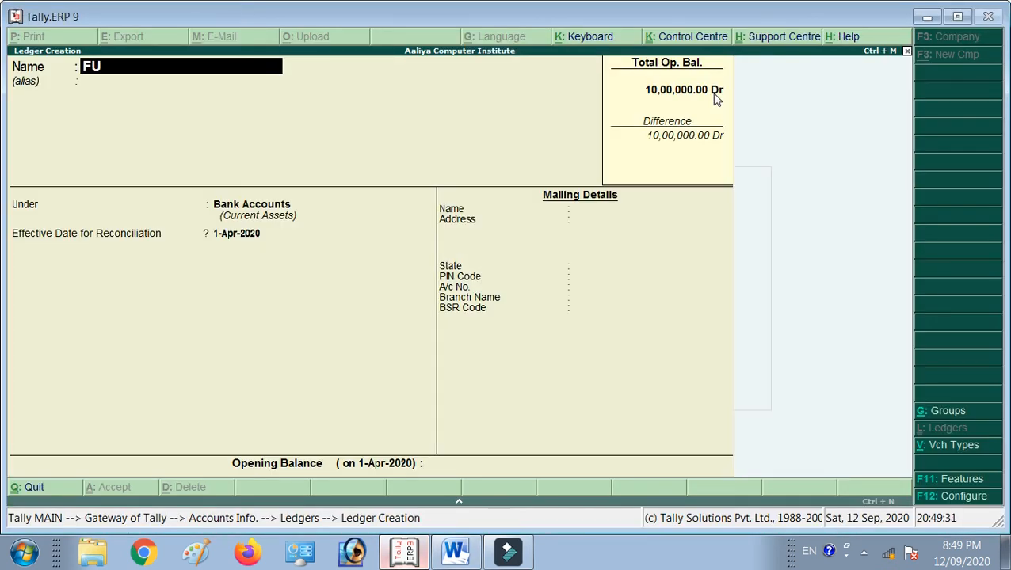
key(BackSpace)
key(BackSpace)
key(BackSpace)
text(urniture)
key(Return)
text(Fix)
key(Return)
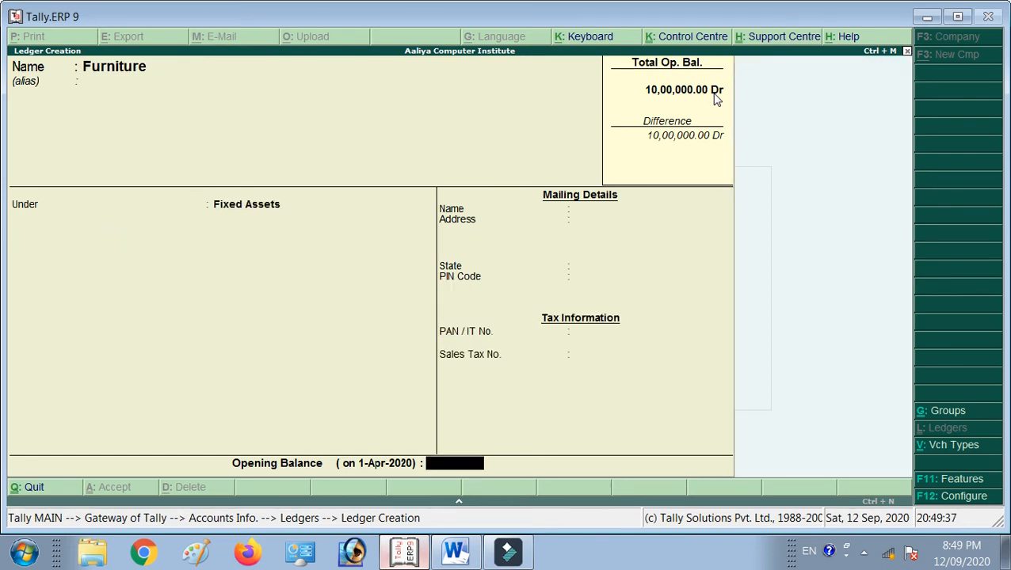
key(alt+Tab)
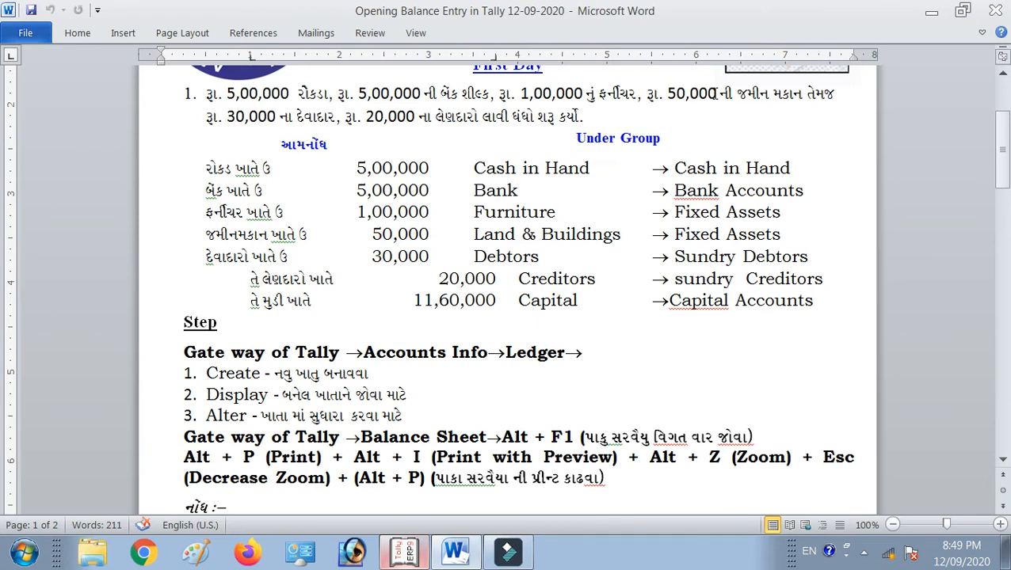
key(alt+Tab)
text(100000)
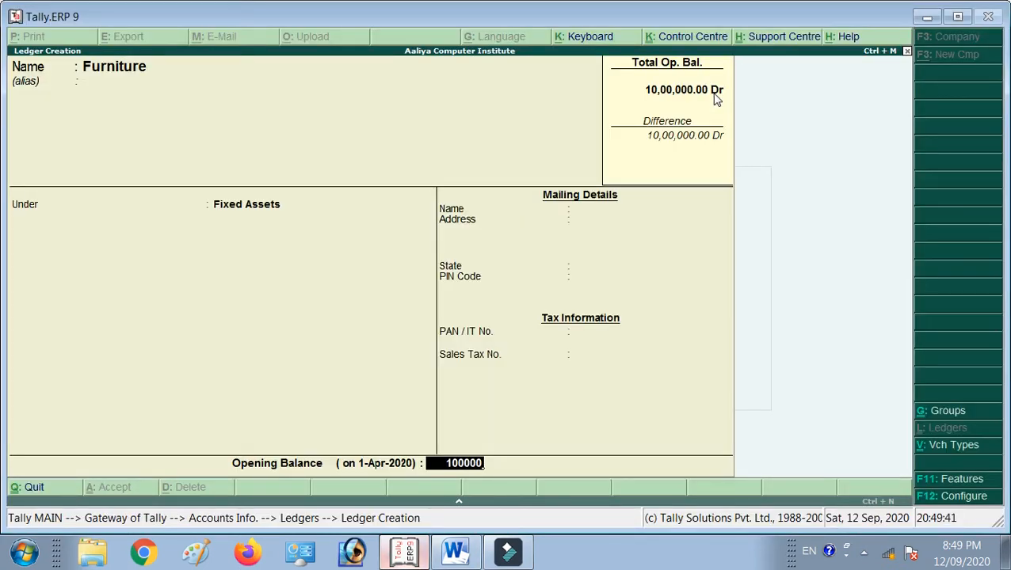
key(Return)
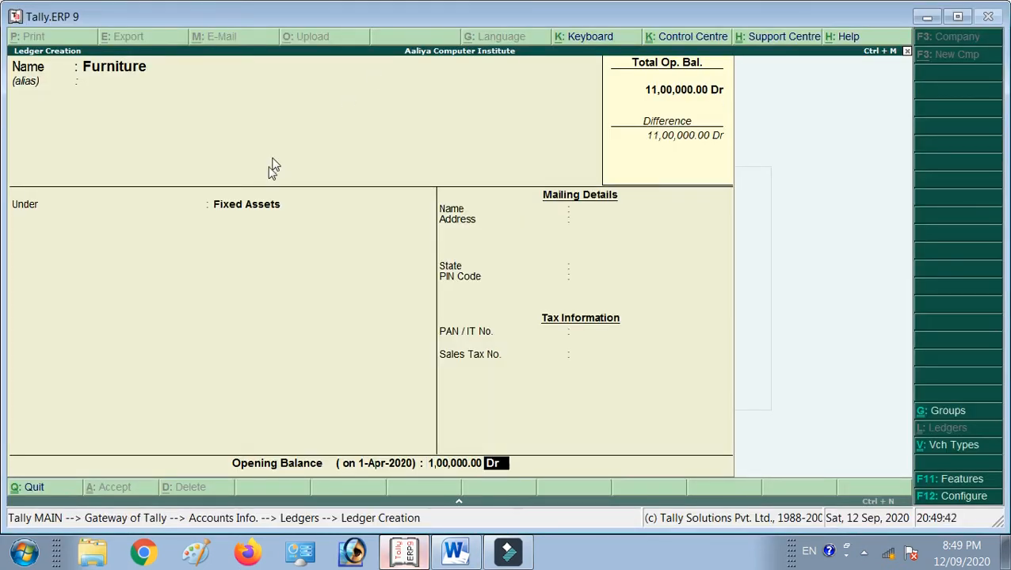
key(Return)
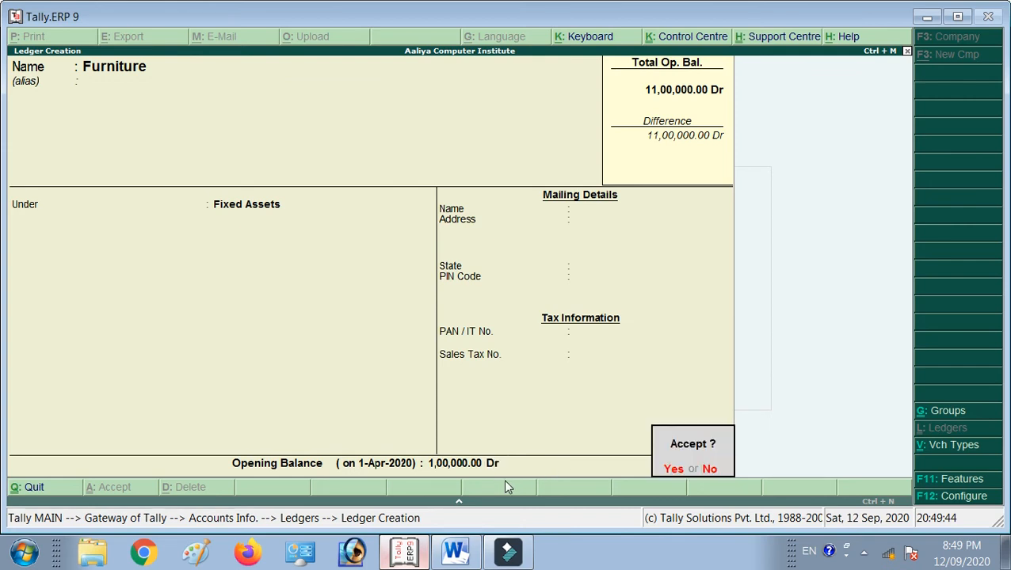
key(Return)
Enter 'Land & Buildings' under Fixed Assets with 50,000 Dr opening, then return to the notes.
key(alt+Tab)
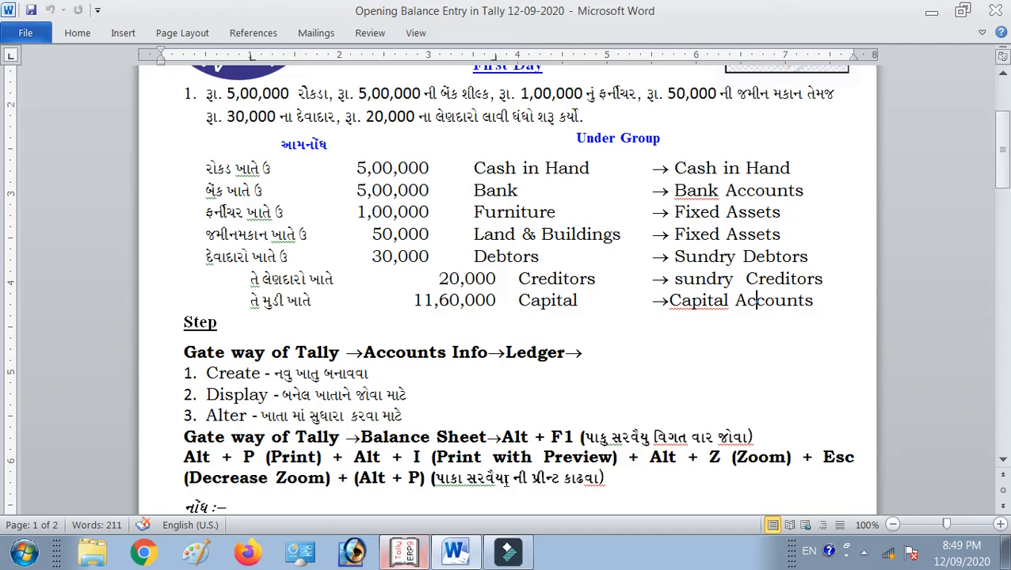
key(alt+Tab)
text(Land)
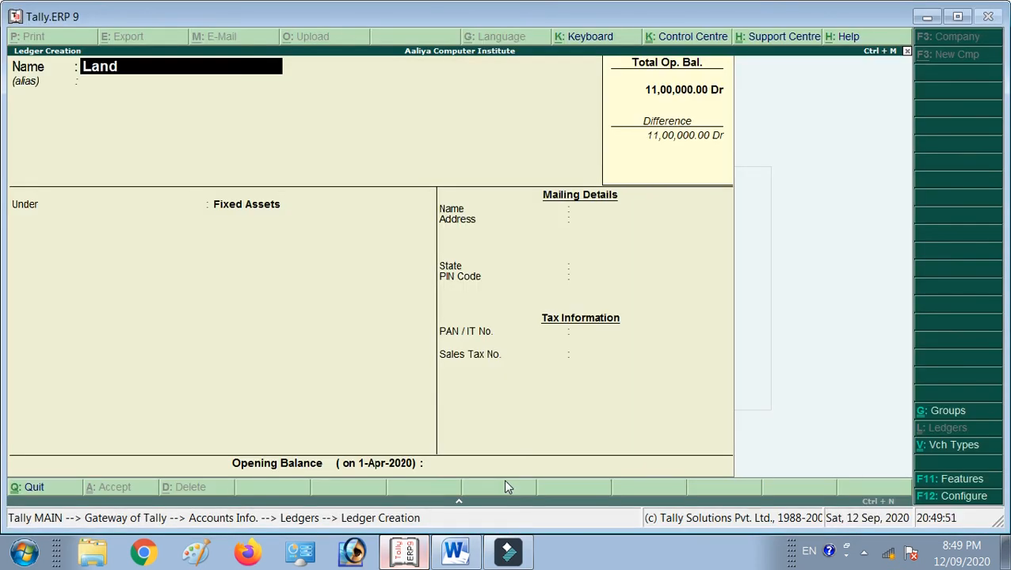
text( & bui)
key(Return)
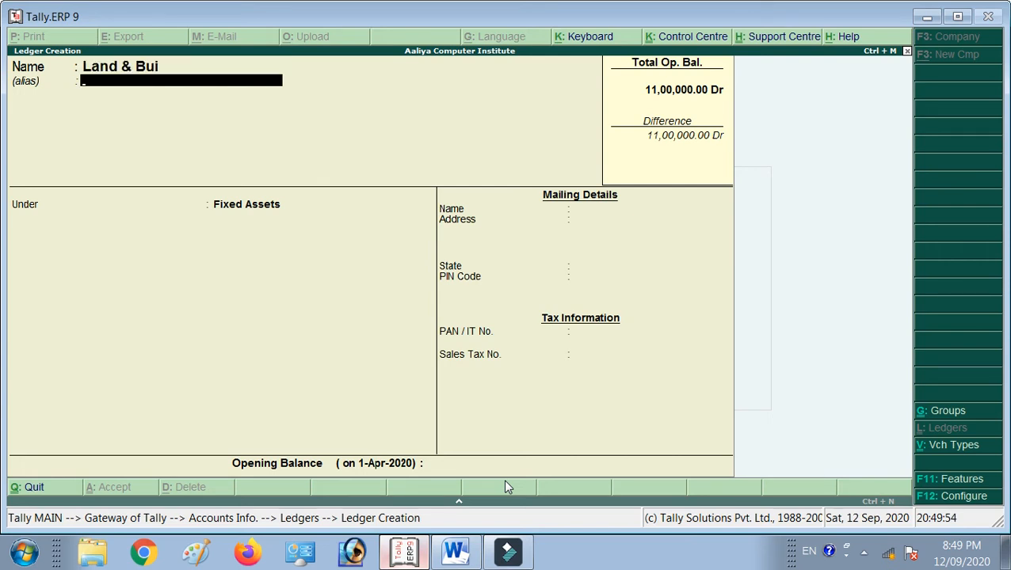
key(BackSpace)
text(lding)
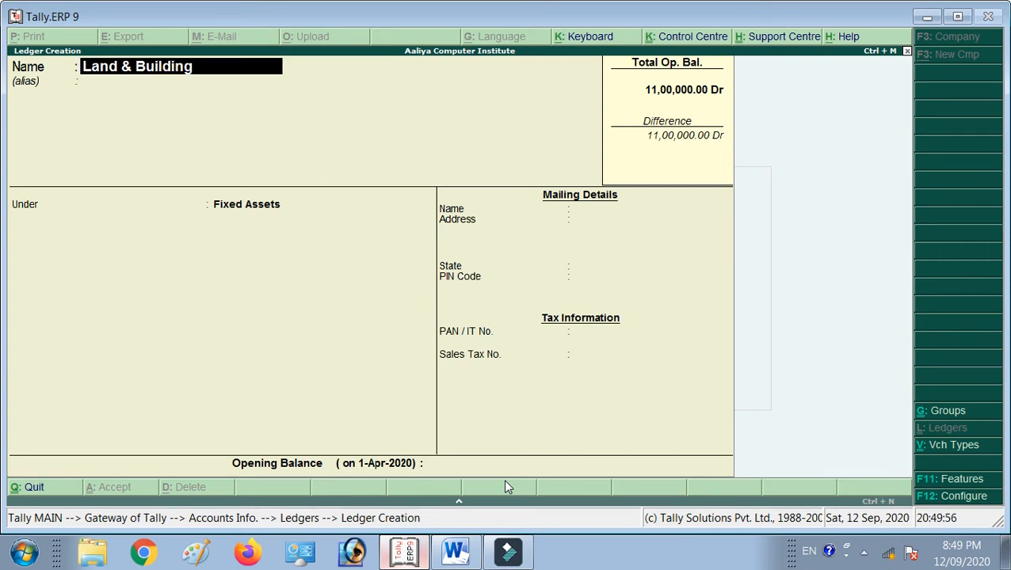
text(s)
key(Return)
key(Return)
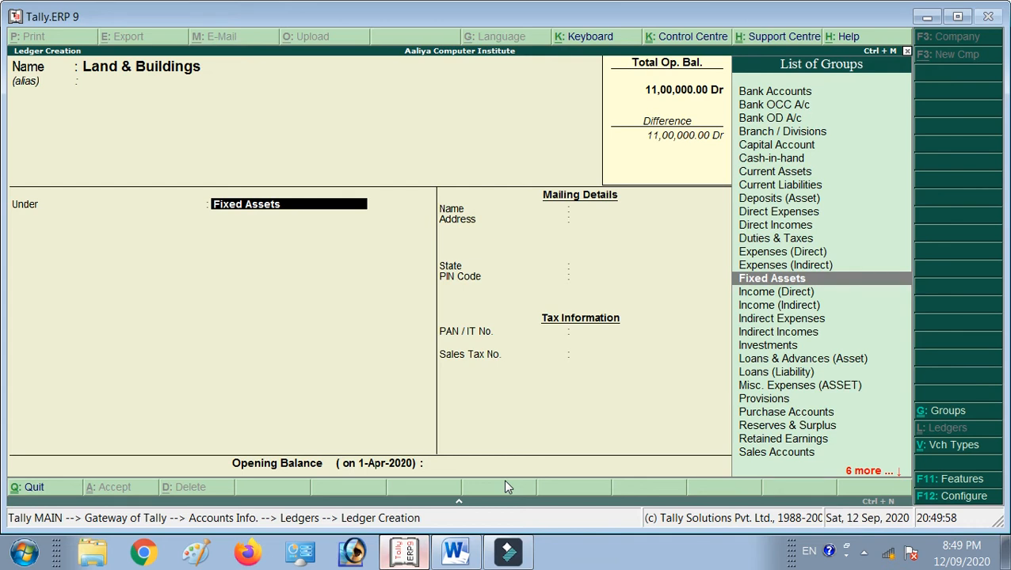
key(Return)
text(50,000)
key(Return)
key(Return)
key(Return)
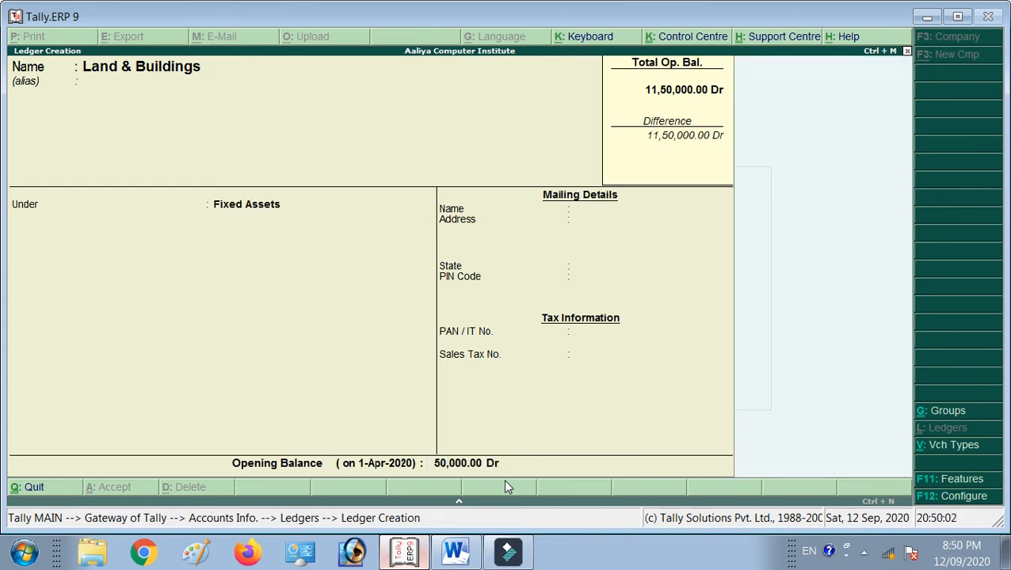
key(alt+Tab)
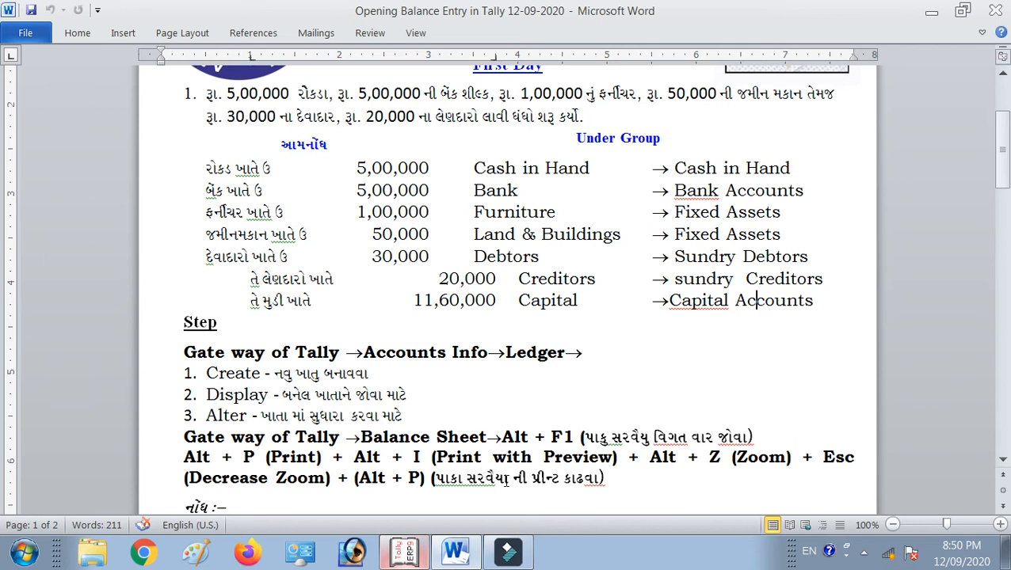
Name the new ledger Debtors and place it under Sundry Debtors.
key(alt+Tab)
text(Debtors)
key(Return)
text(Sundryc)
key(BackSpace)
text(d)
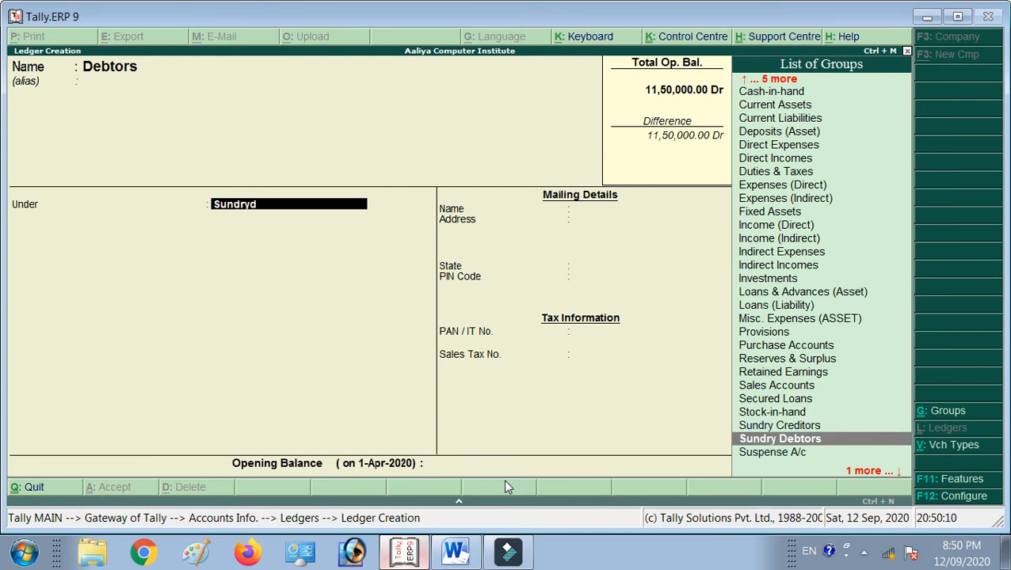
key(Return)
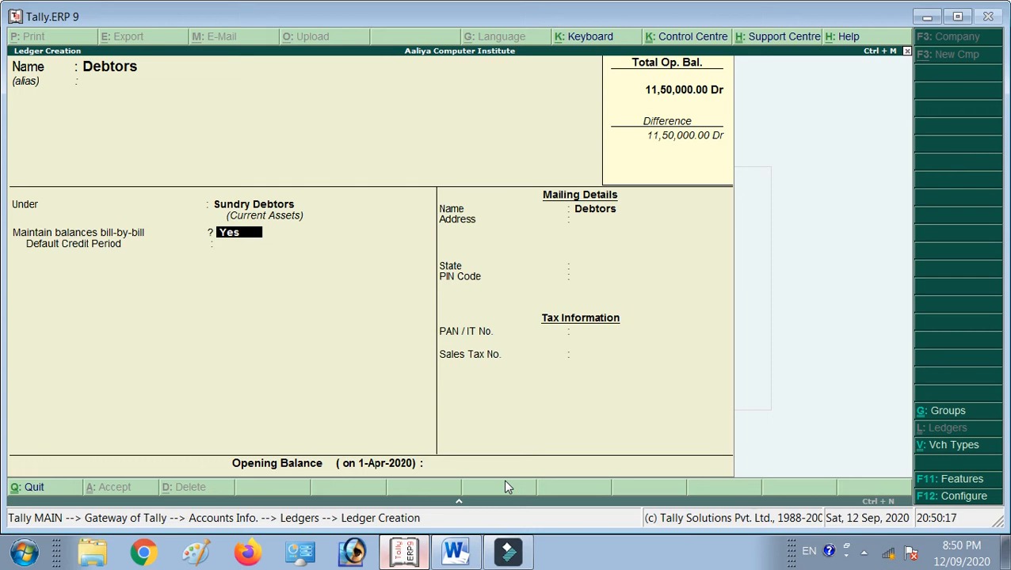
Turn bill-by-bill off, give Debtors a 30,000 Dr opening balance, and save it.
text(n)
key(Return)
key(Up)
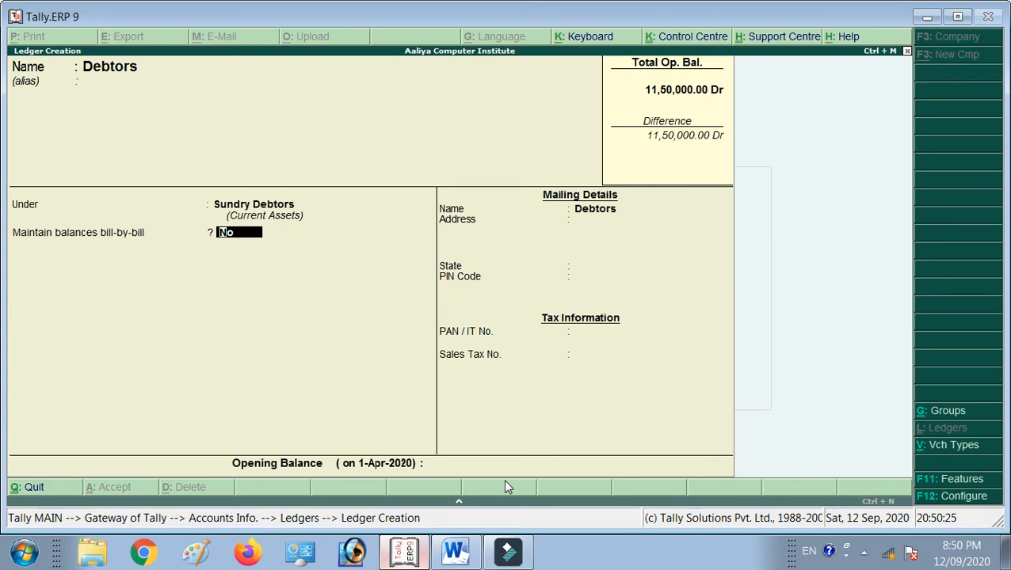
key(Return)
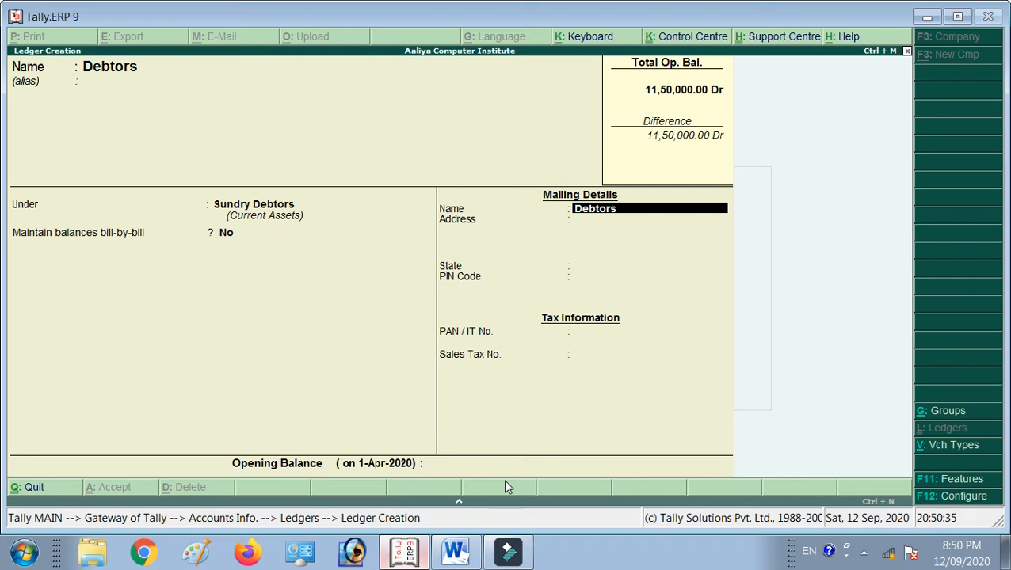
key(Return)
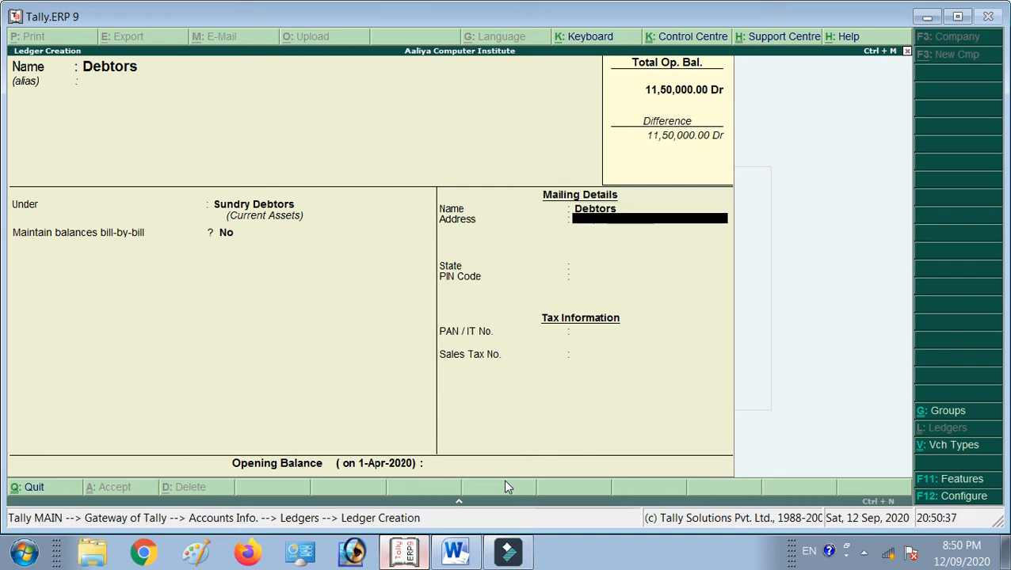
key(Return)
key(Return)
key(Return)
key(Return)
key(Return)
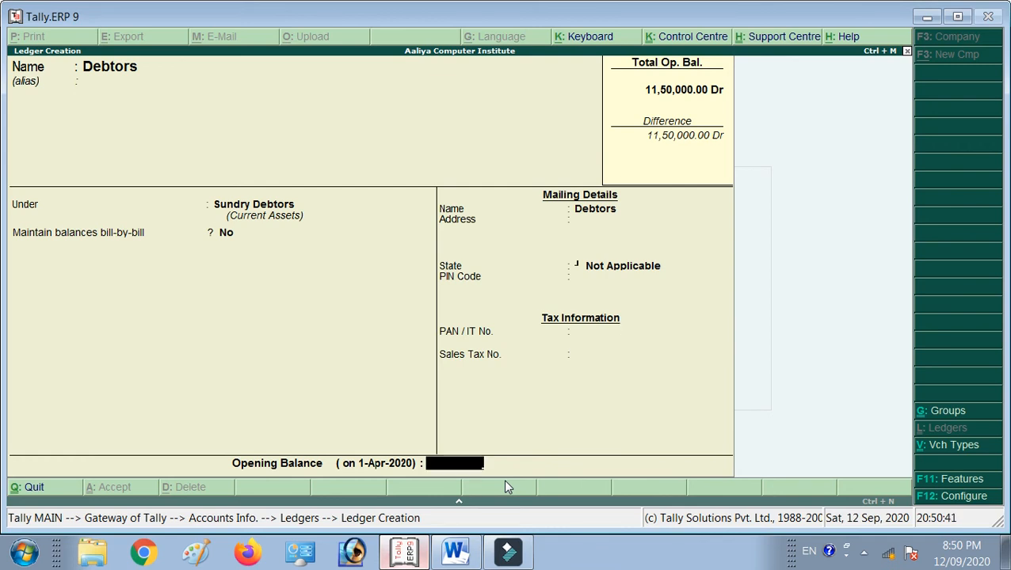
text(30000)
key(Return)
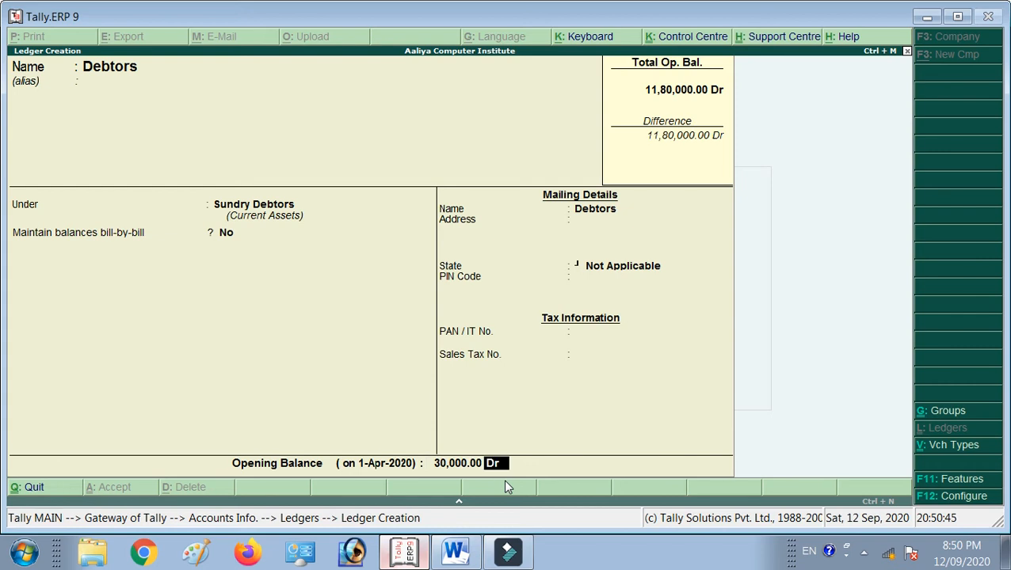
key(Return)
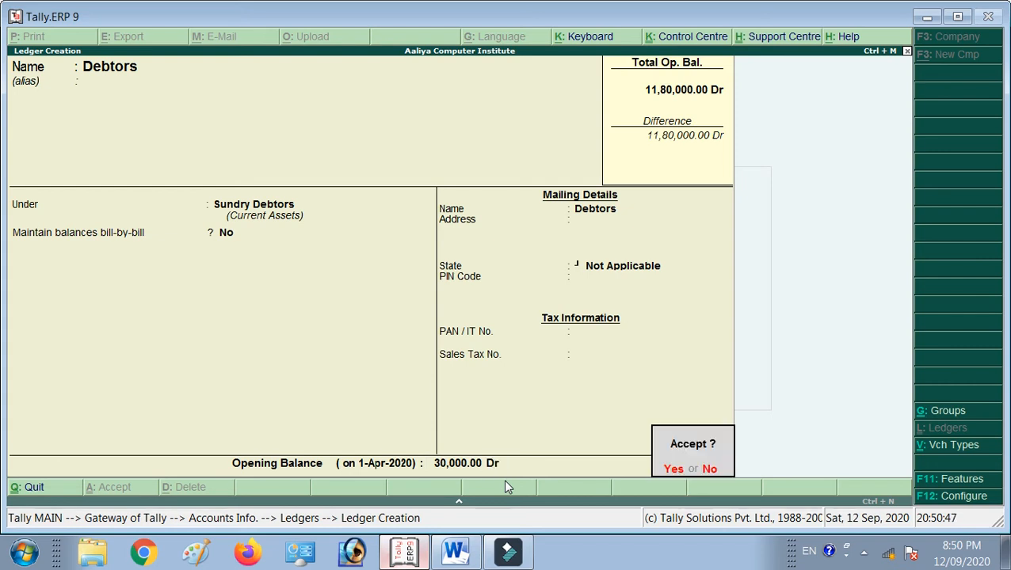
key(Return)
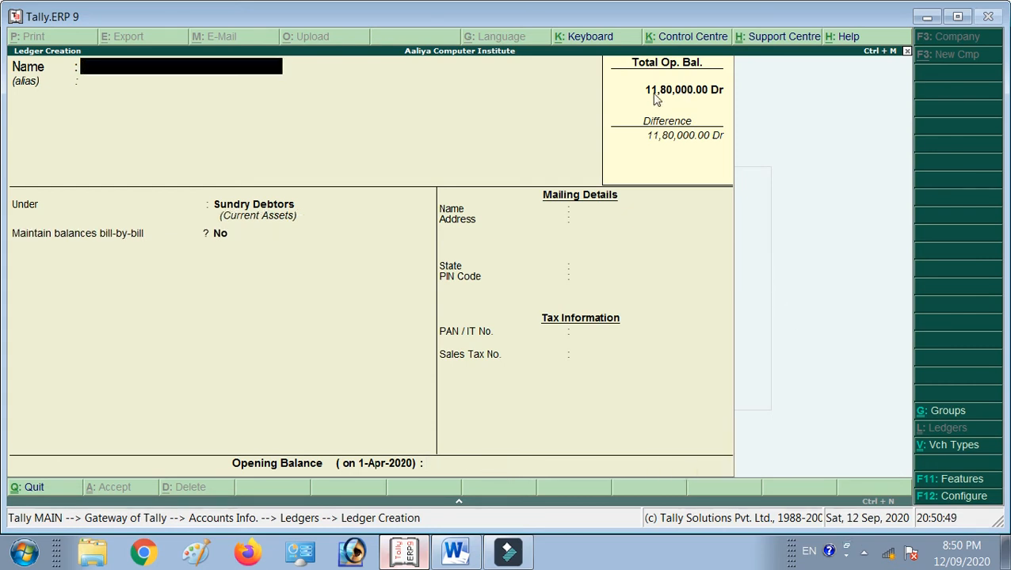
Create a Creditors ledger placed under Sundry Creditors.
key(alt+Tab)
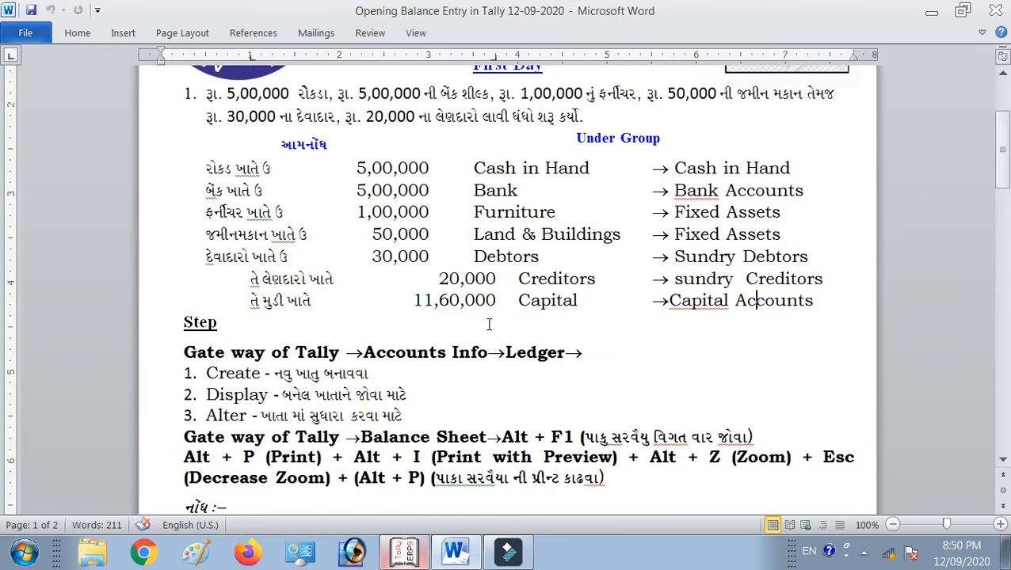
key(alt+Tab)
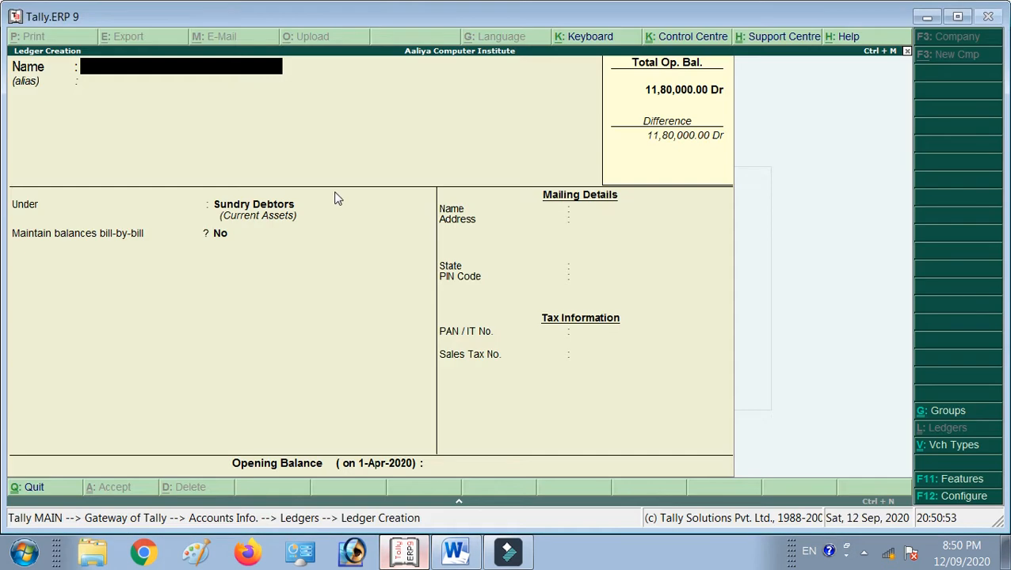
text(Creditors)
key(Return)
text(Sundrycr)
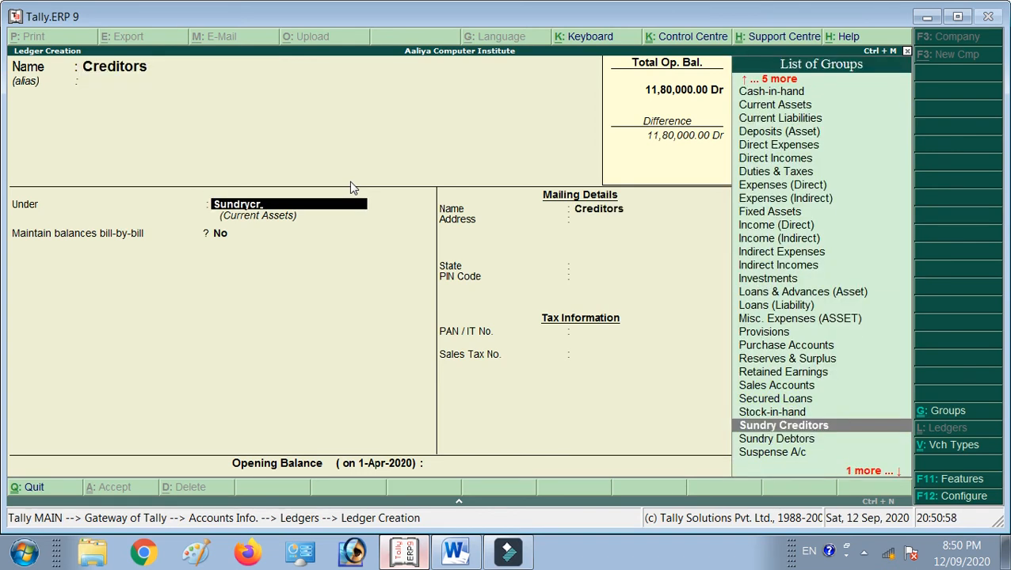
key(Return)
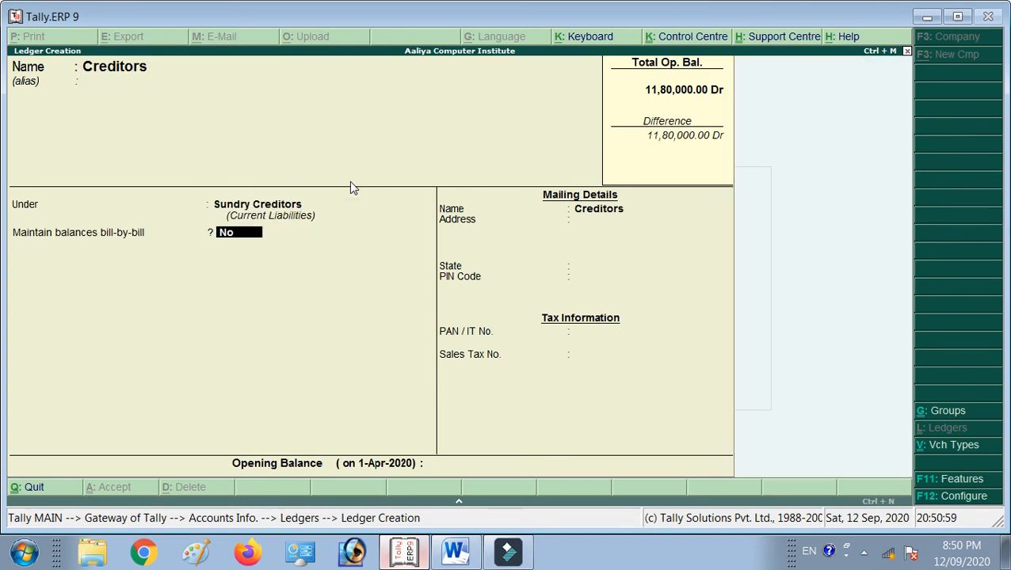
Give Creditors a 20,000 Cr opening balance, save it, and check the Word notes for Capital.
key(Return)
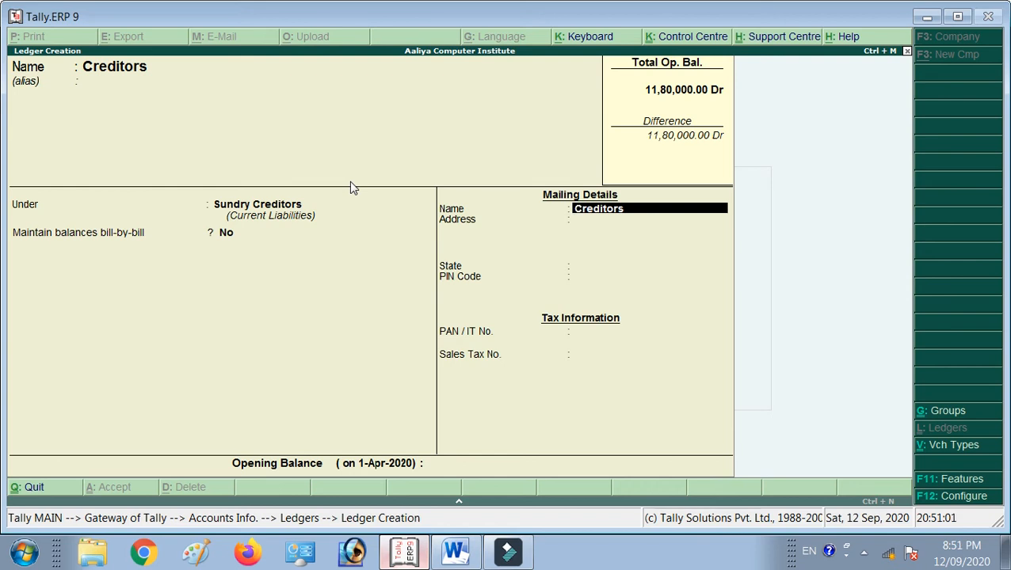
key(Return)
key(Return)
key(Return)
key(Return)
key(Return)
key(Return)
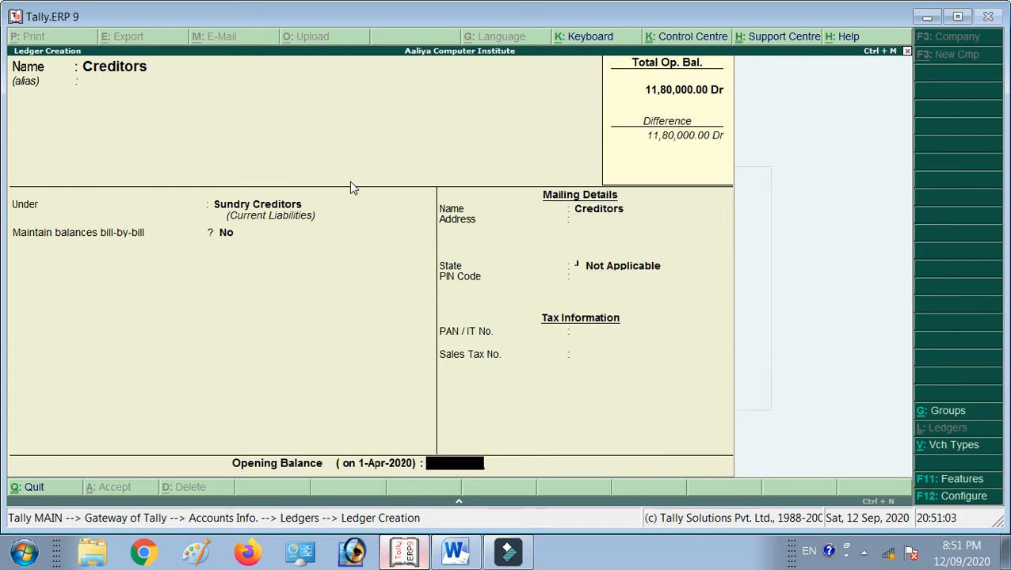
text(20000)
key(Return)
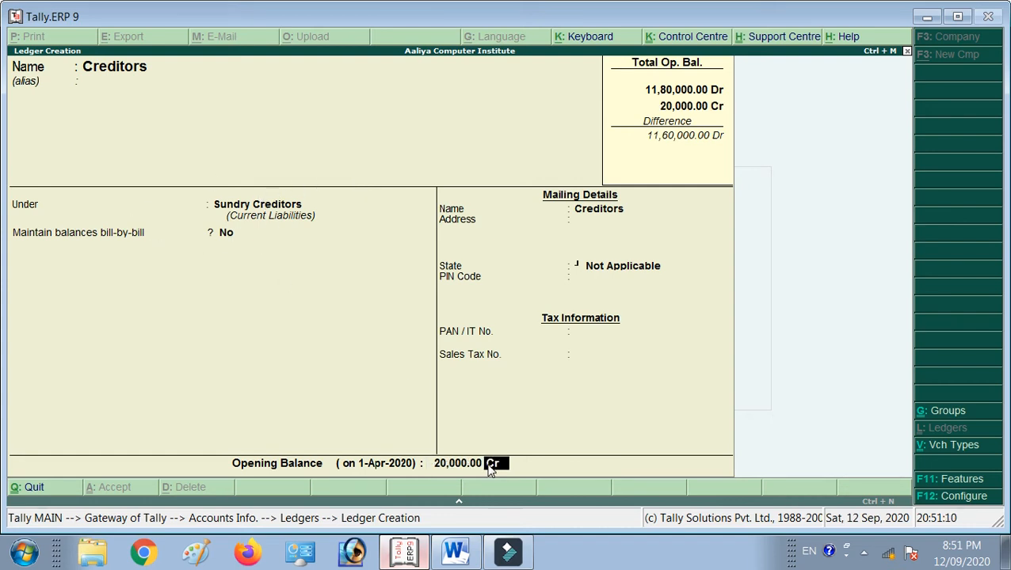
key(Return)
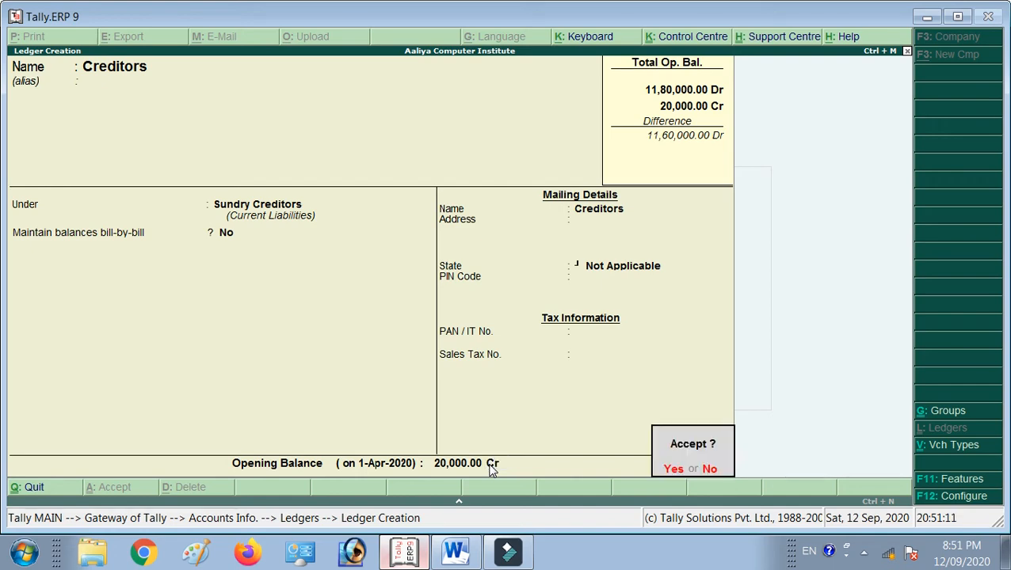
key(Return)
key(alt+Tab)
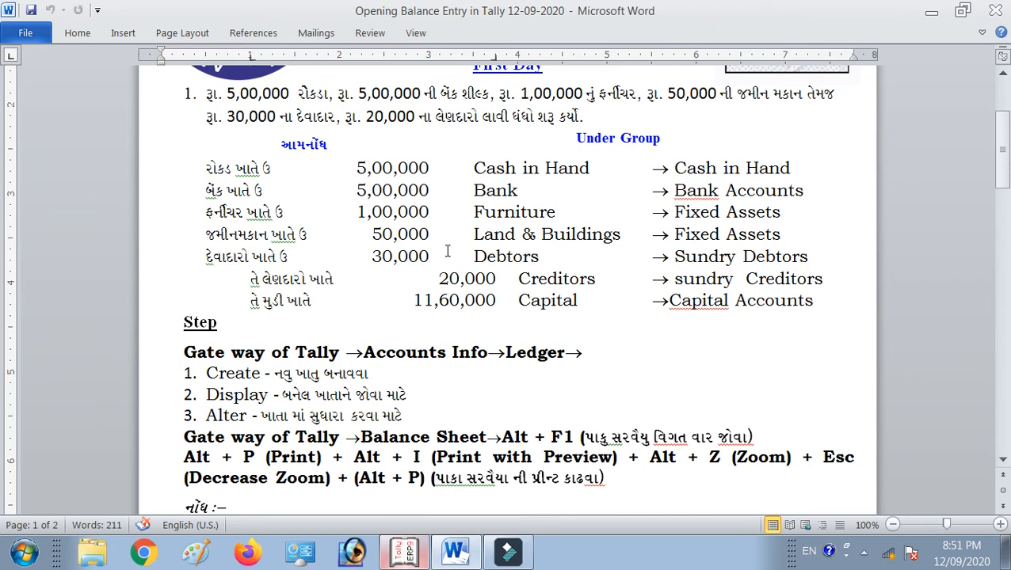
key(alt+Tab)
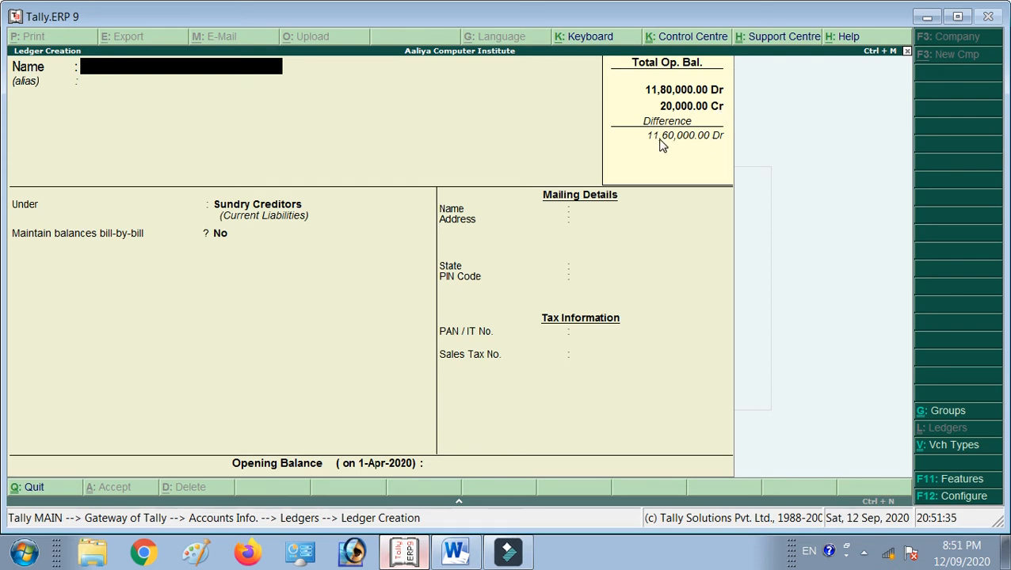
Name the ledger Capital under Capital Account, with the owner's name as mailing name.
text(Capital)
key(Return)
text(Capital)
key(Return)
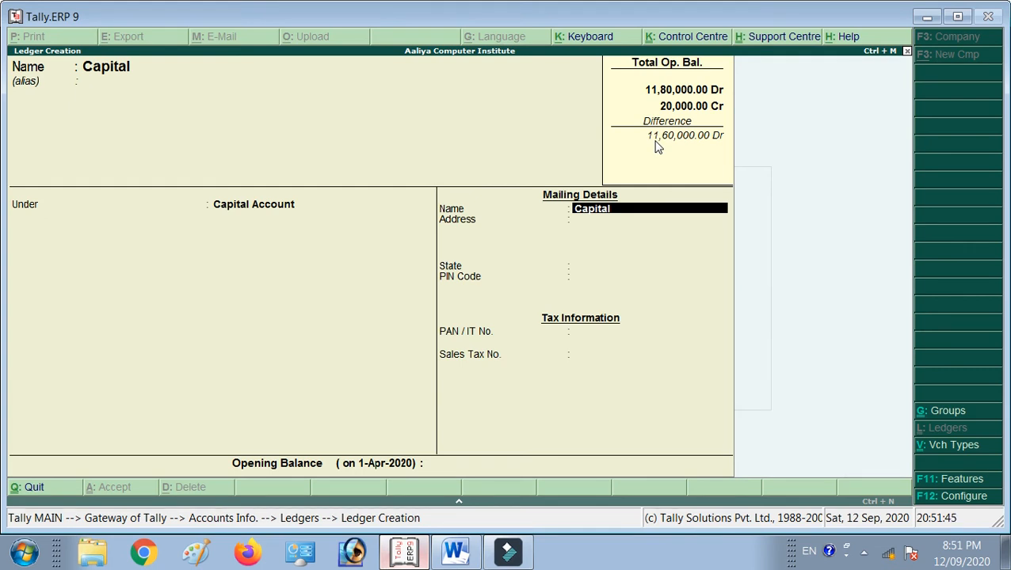
key(Return)
key(Return)
key(Return)
key(Return)
key(Return)
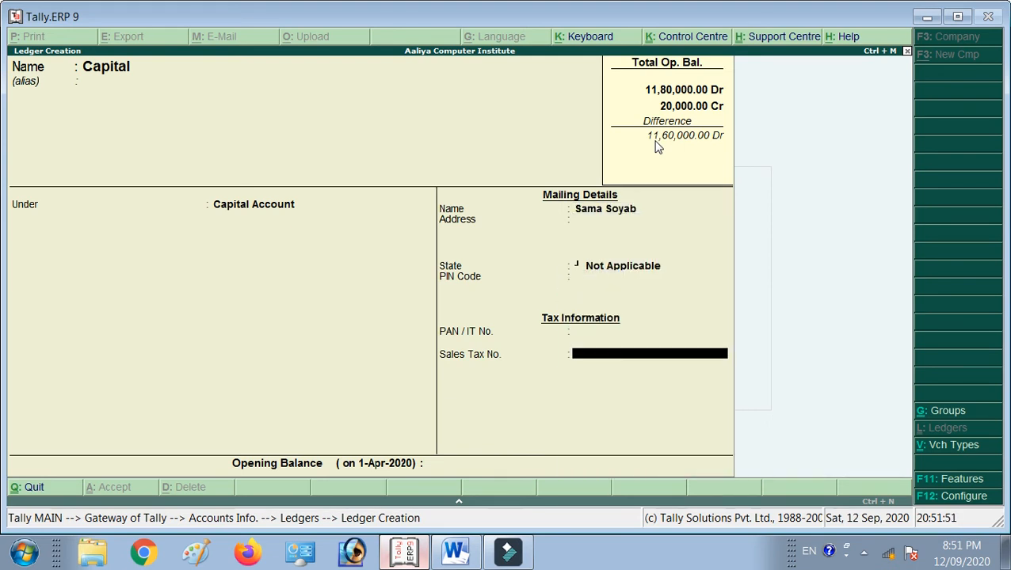
key(Return)
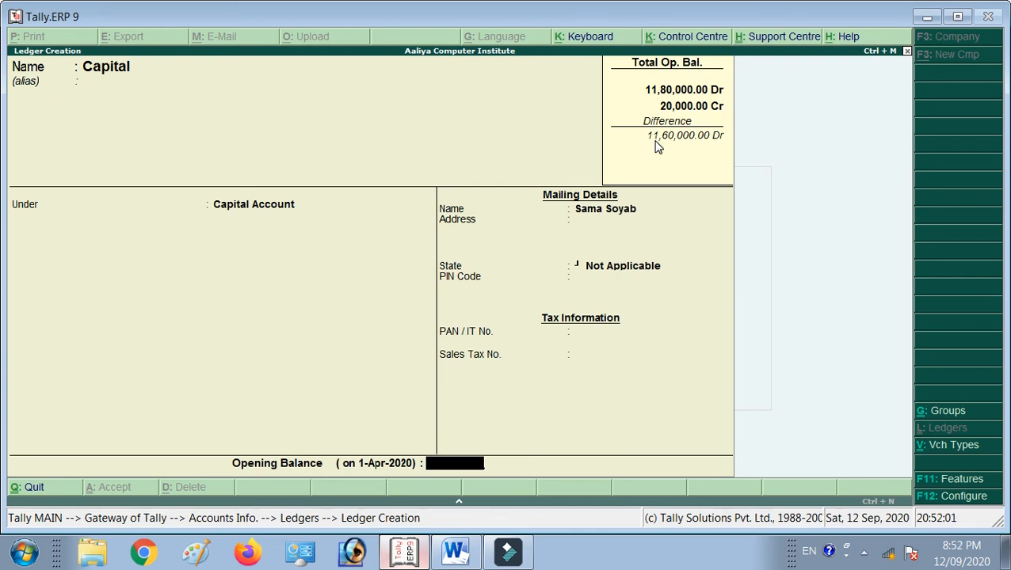
Enter an 11,60,000 Cr opening balance, save the Capital ledger, and leave ledger creation.
text(16)
text(0000)
key(Return)
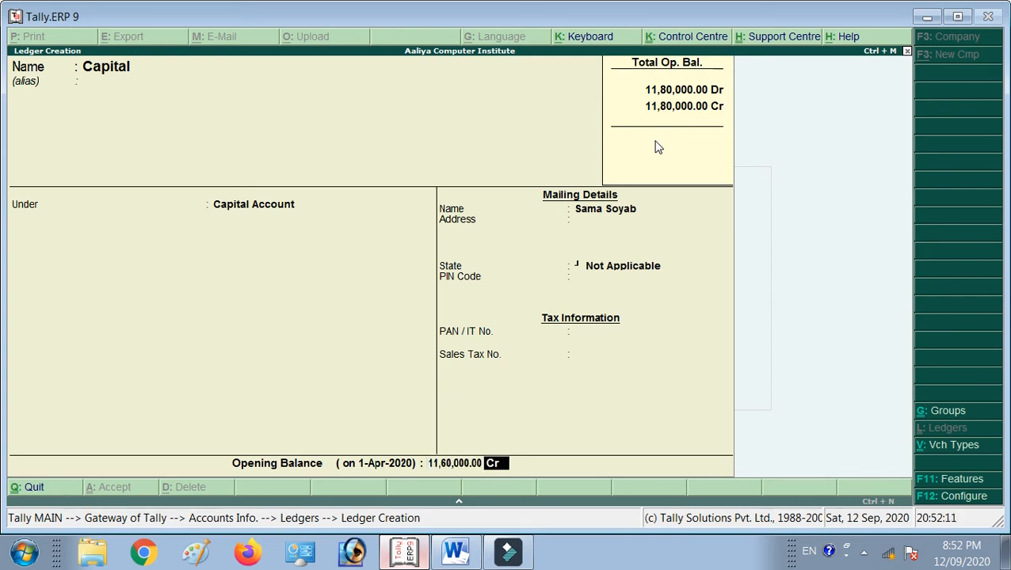
key(Return)
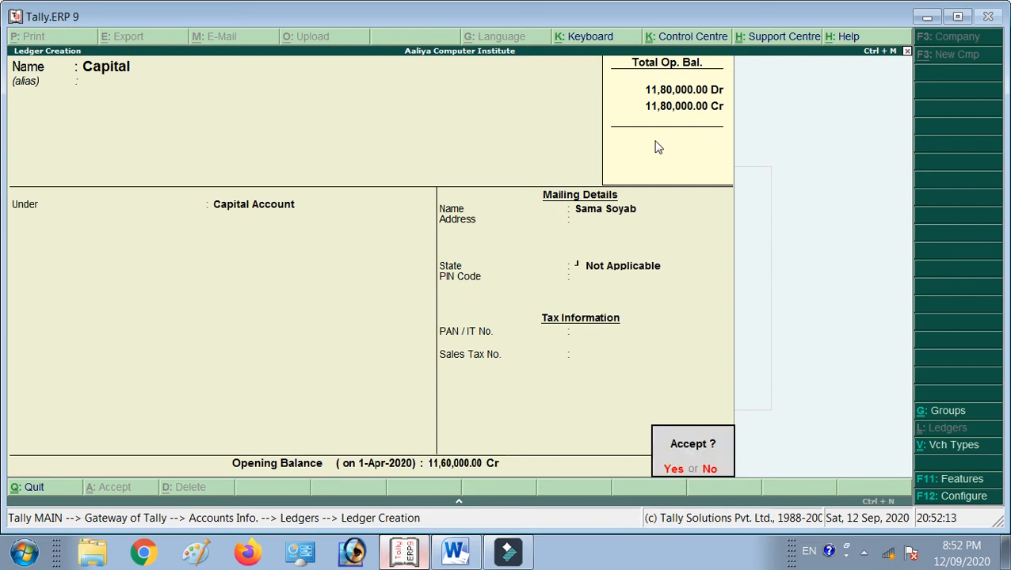
key(Return)
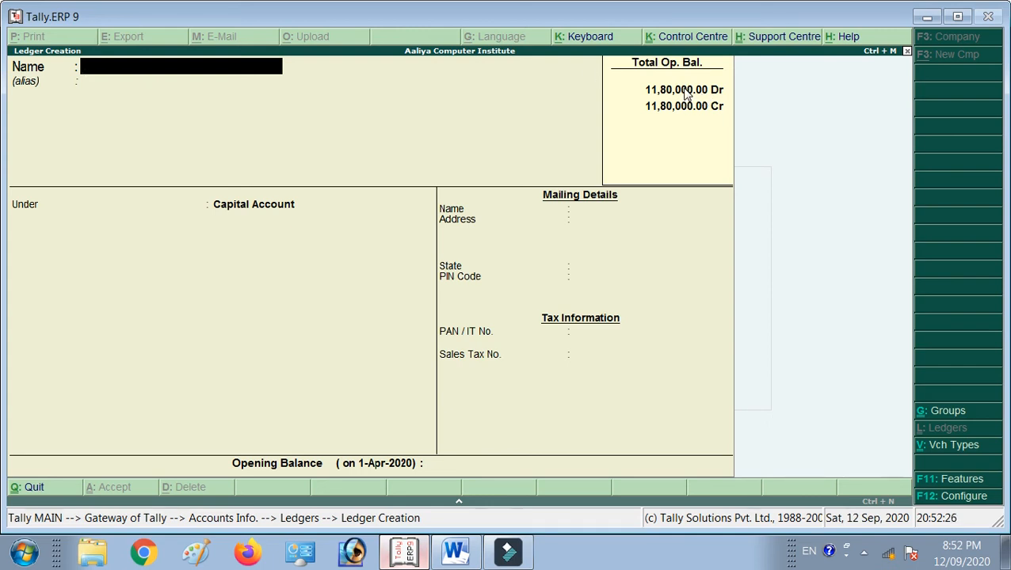
key(Escape)
Quit ledger creation and browse the list of created ledgers.
key(Return)
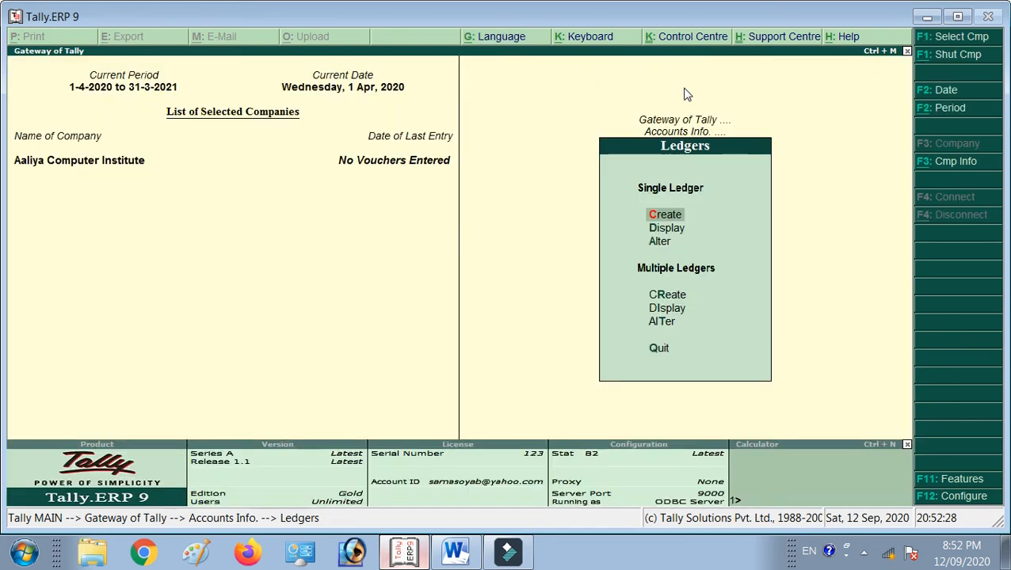
key(Down)
key(Return)
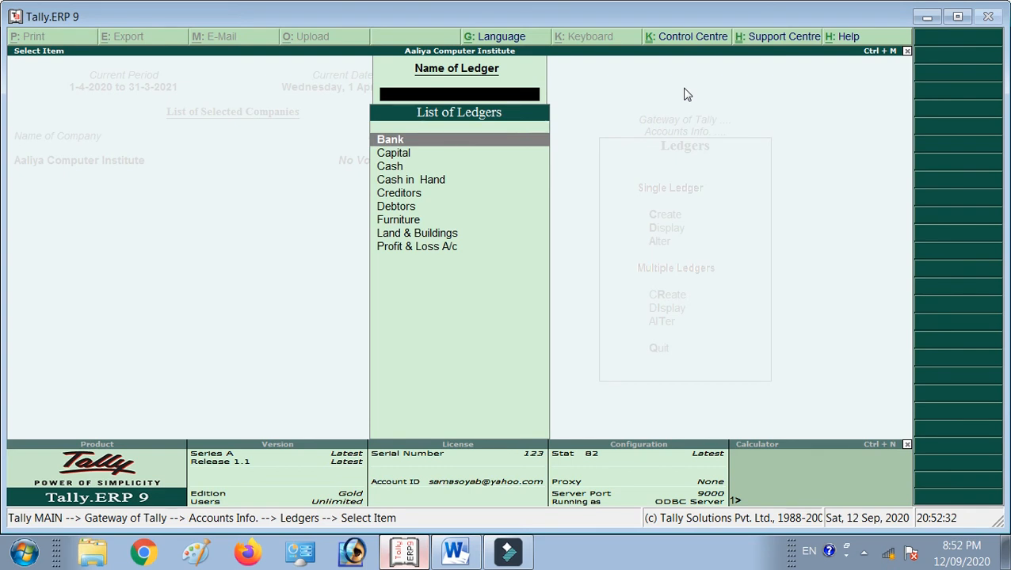
key(Down)
Review the Capital ledger unchanged in alteration mode and return to Accounts Info.
key(Down)
key(Down)
key(Down)
key(Escape)
key(Down)
key(Return)
key(Down)
key(Return)
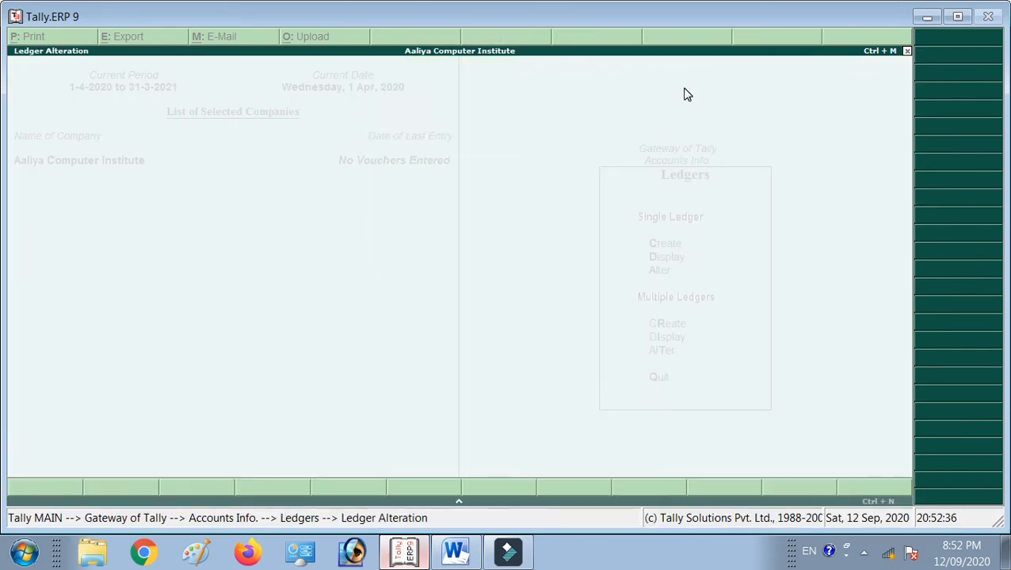
key(Return)
key(Return)
key(Return)
key(Return)
key(Return)
key(Return)
key(Return)
key(Return)
key(Return)
key(Return)
key(Return)
key(Return)
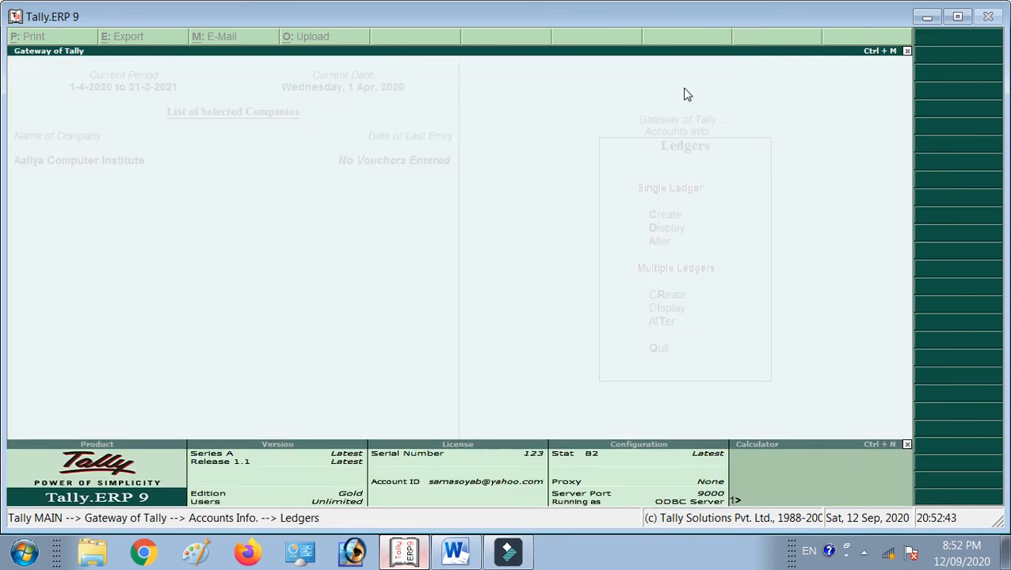
key(Escape)
key(Escape)
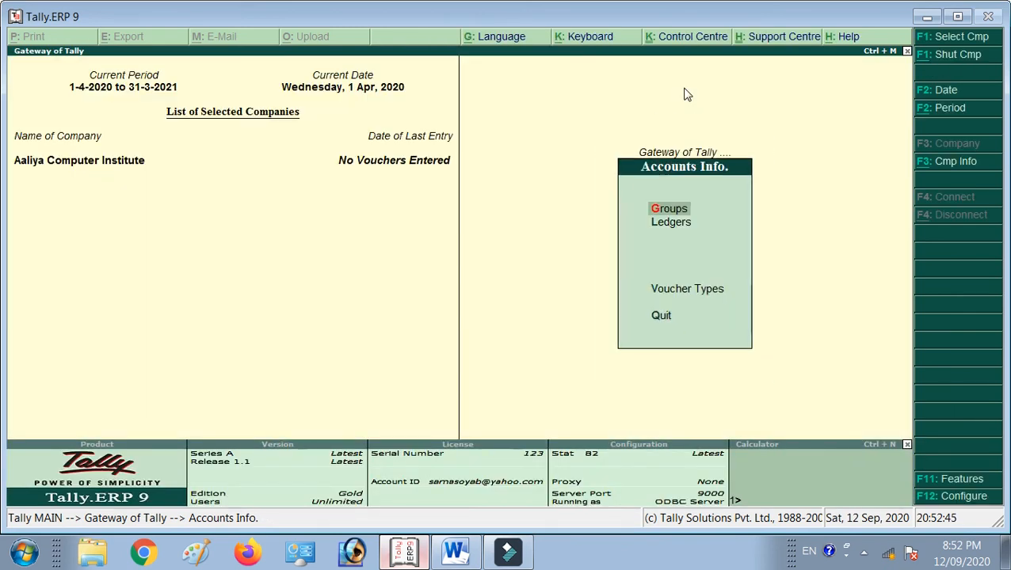
key(Escape)
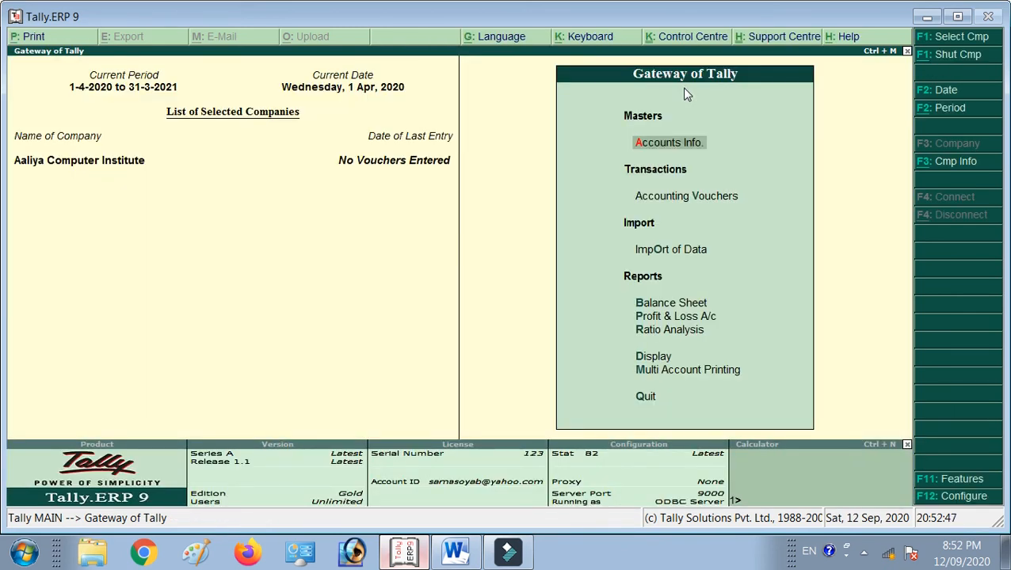
Check the Word notes, then highlight Balance Sheet on the Gateway of Tally menu.
key(Down)
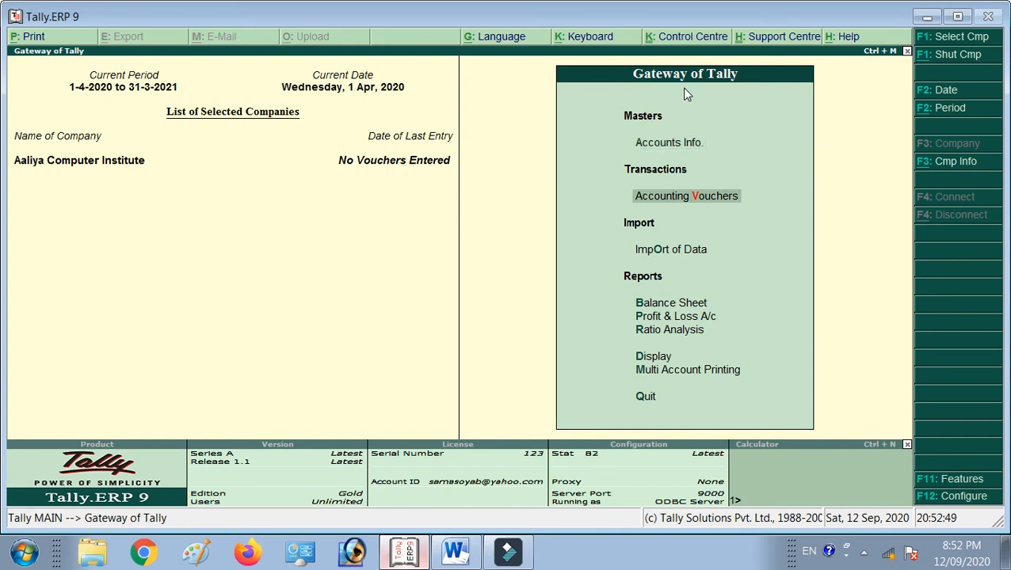
click(455, 552)
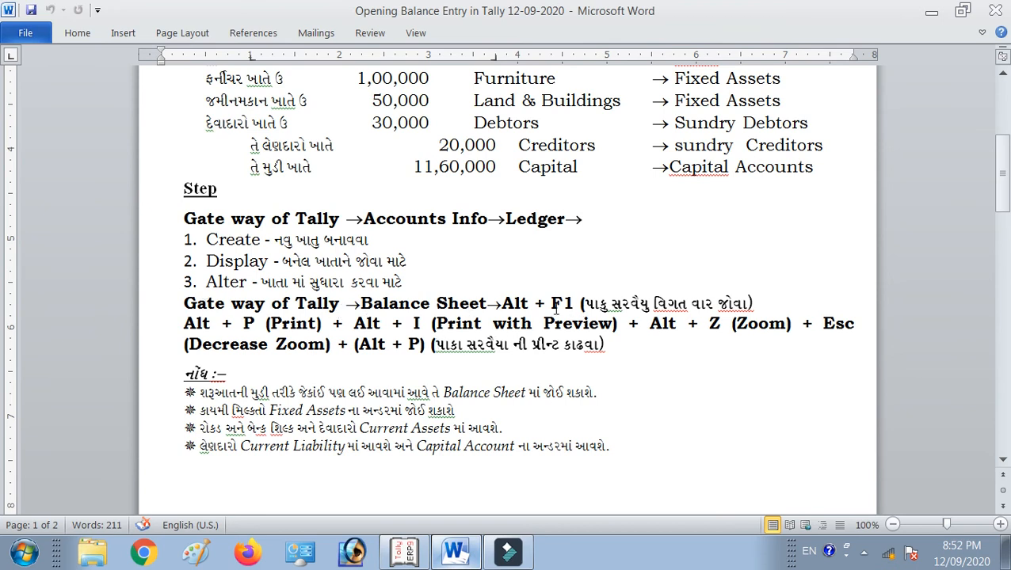
key(alt+Tab)
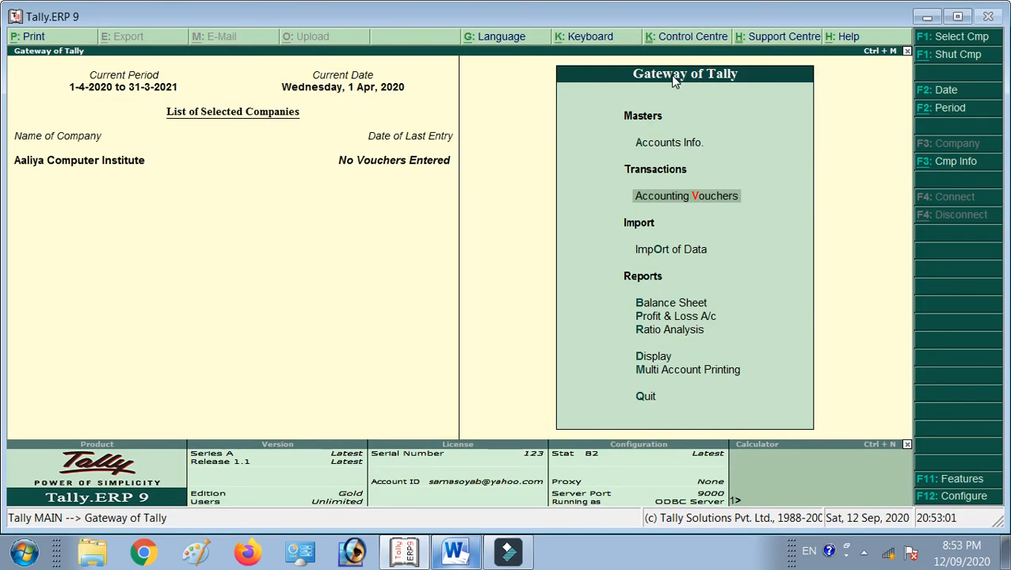
key(Down)
key(Down)
key(Down)
key(Up)
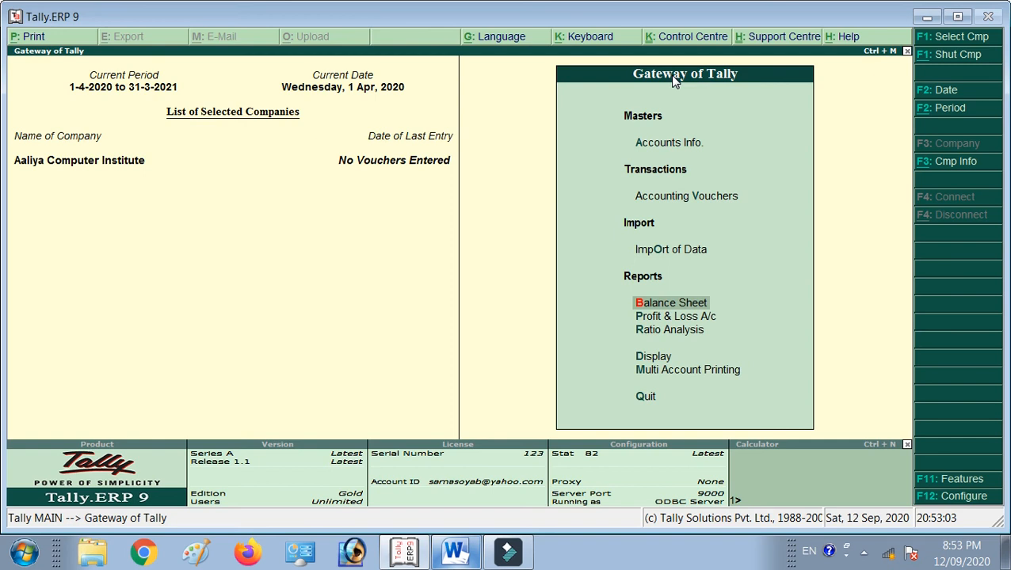
Open the Balance Sheet as at 1-Apr-2020 and switch it to Detailed view.
key(Return)
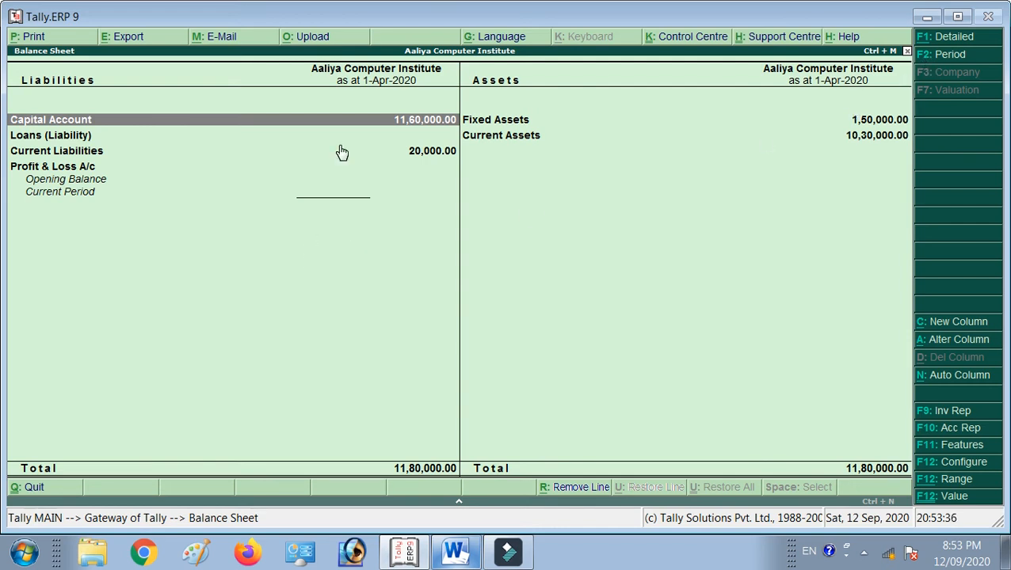
key(alt+F1)
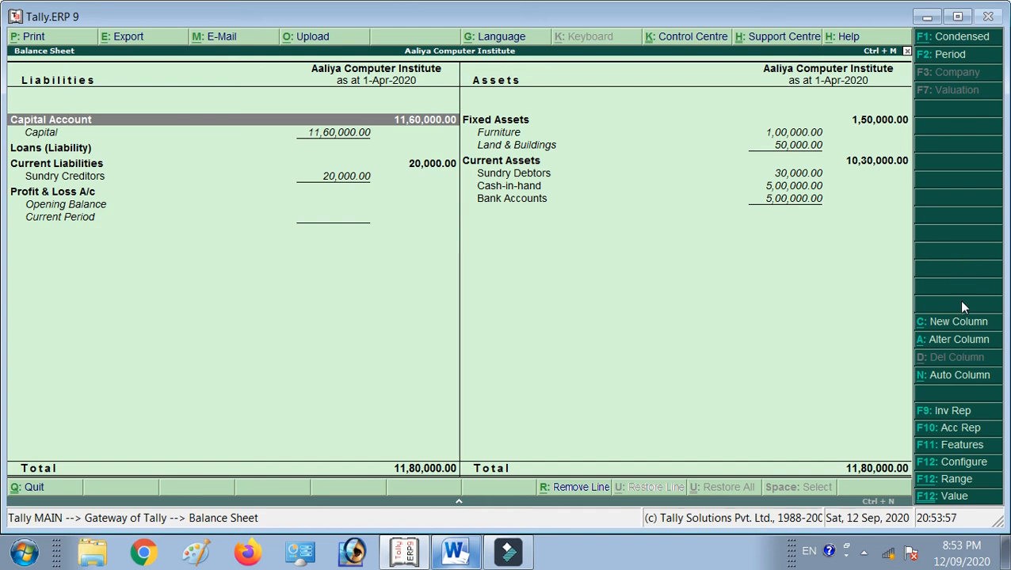
Open the Printing Balance Sheet dialog with Alt+P.
key(alt+p)
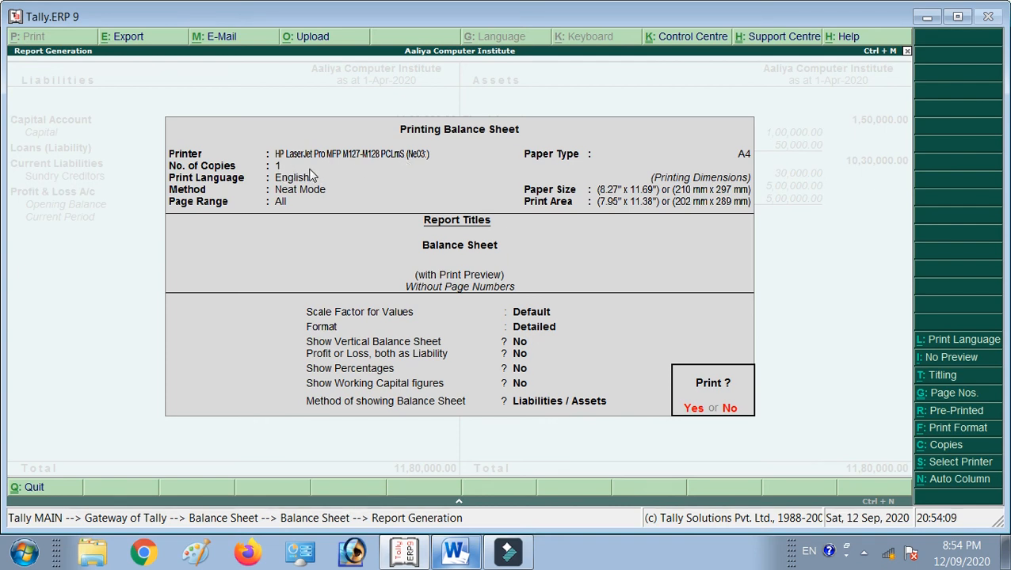
Keep Default scale, Detailed format and Liabilities / Assets layout, then preview the printout.
click(504, 320)
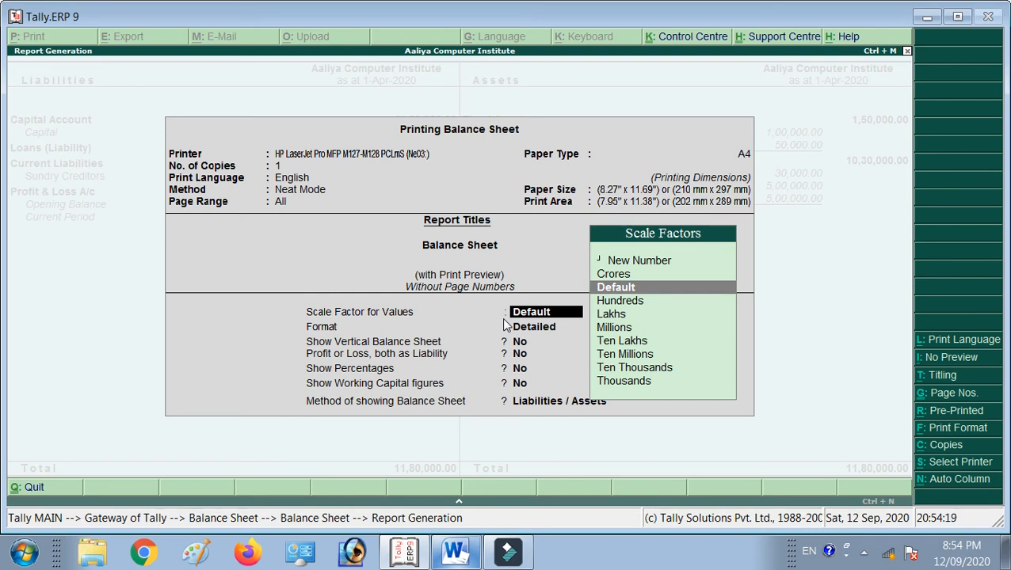
key(Return)
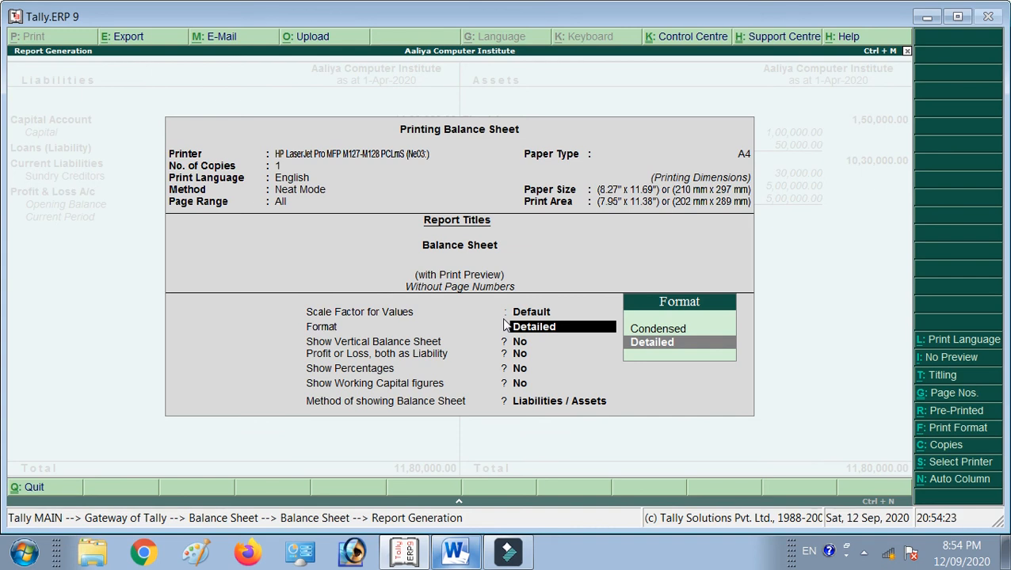
key(Return)
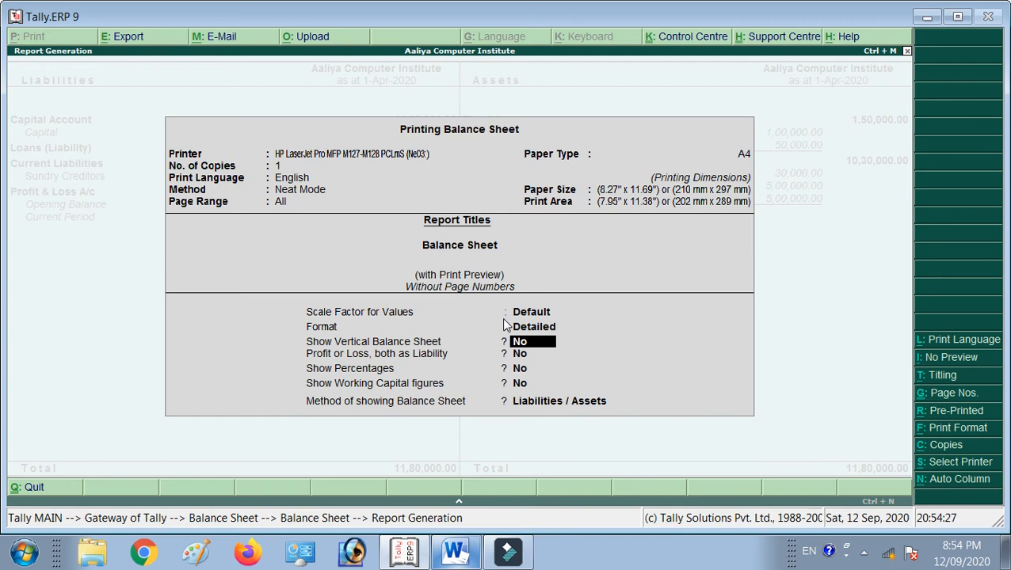
key(Return)
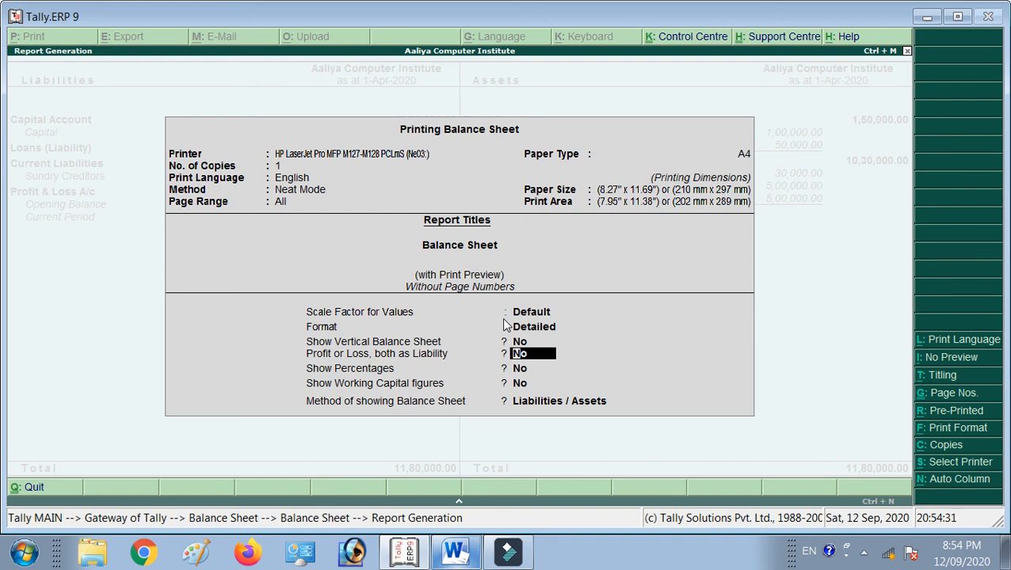
key(Return)
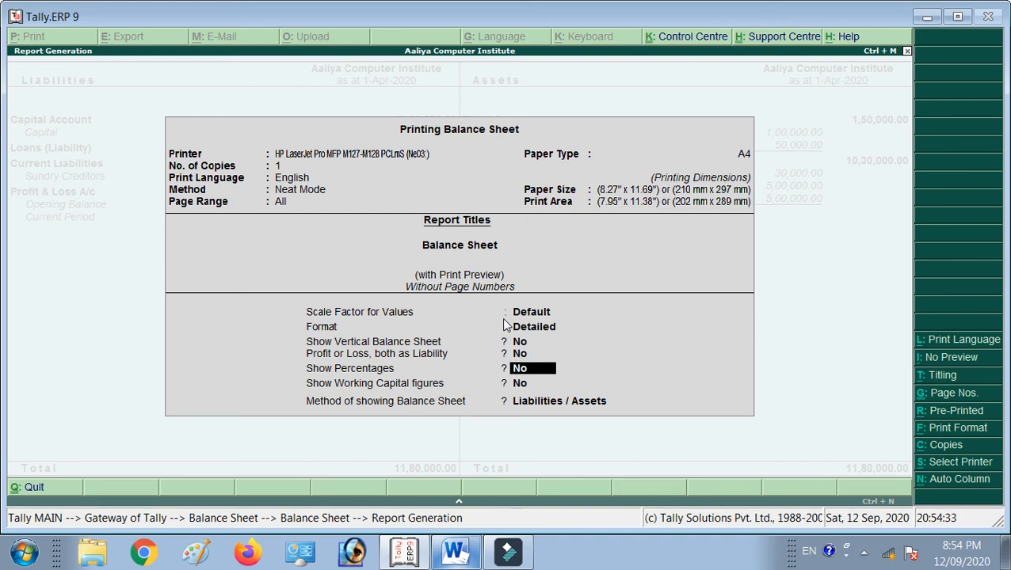
key(Return)
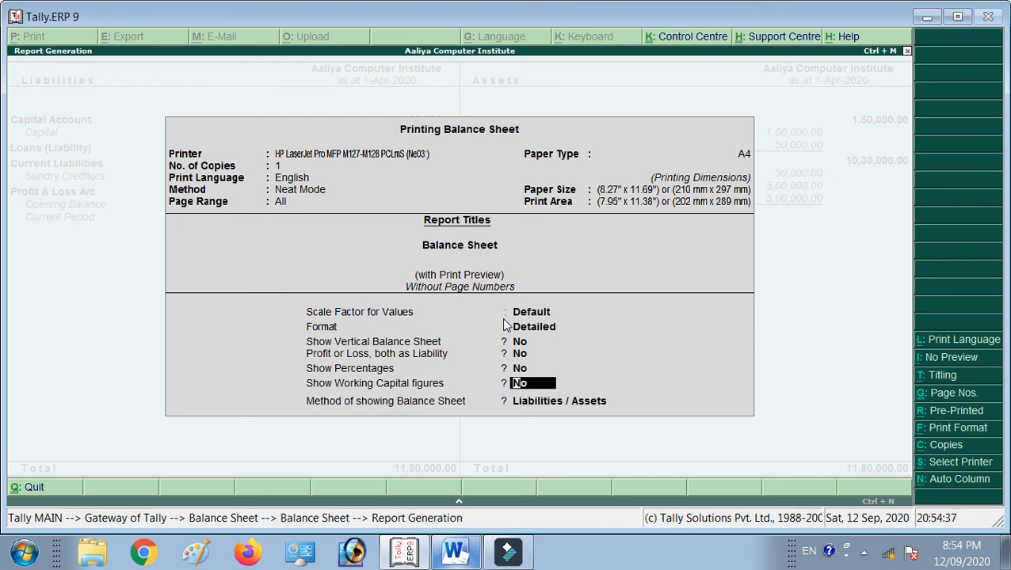
key(Return)
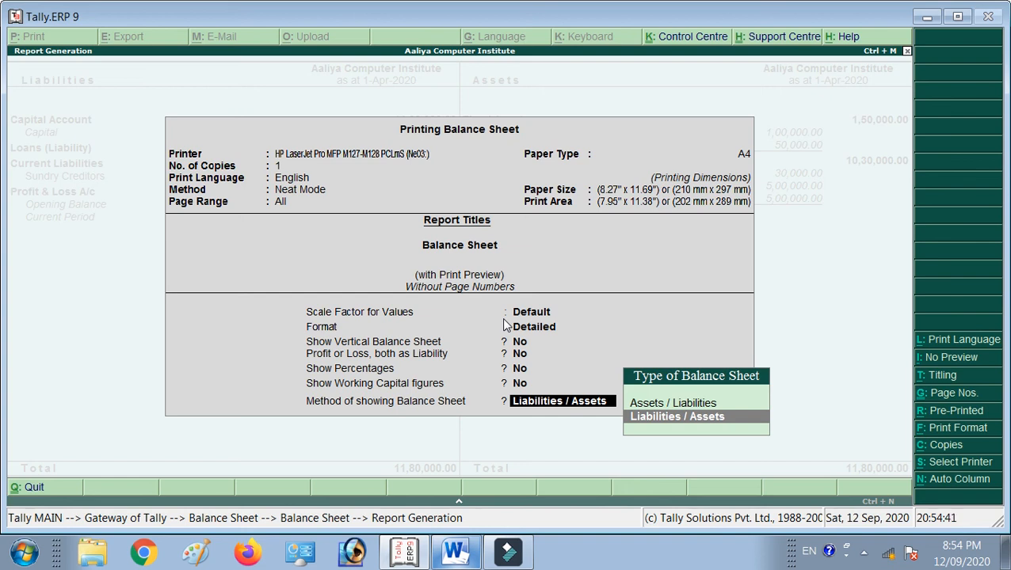
key(Return)
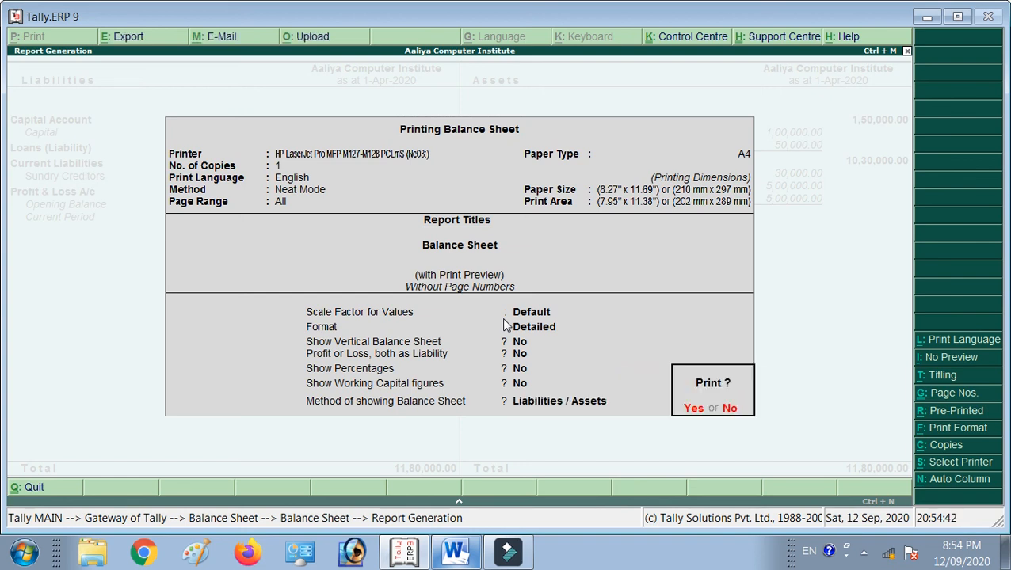
key(Return)
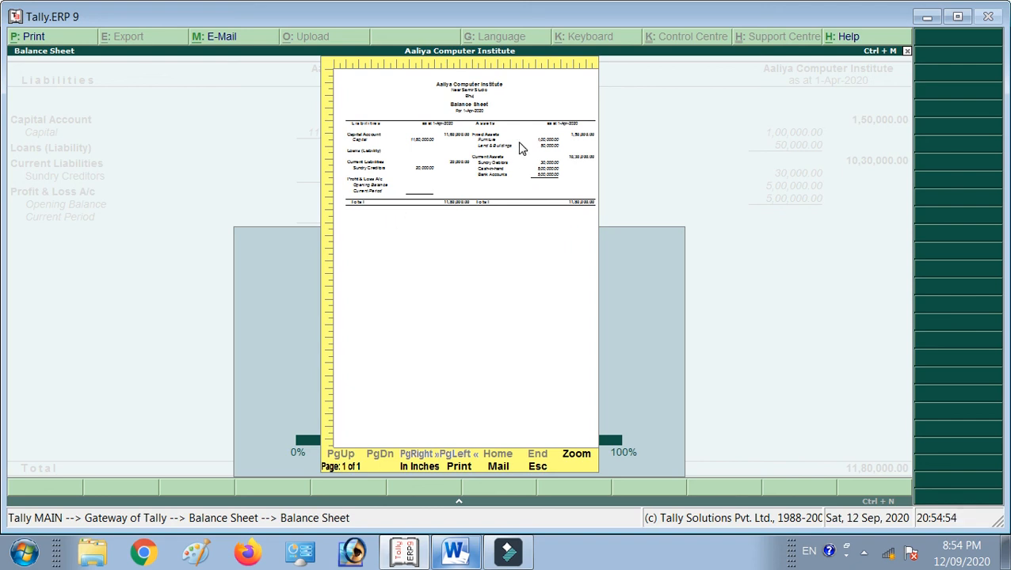
Zoom the Balance Sheet preview to full size, return to page view, then switch to Word.
key(z)
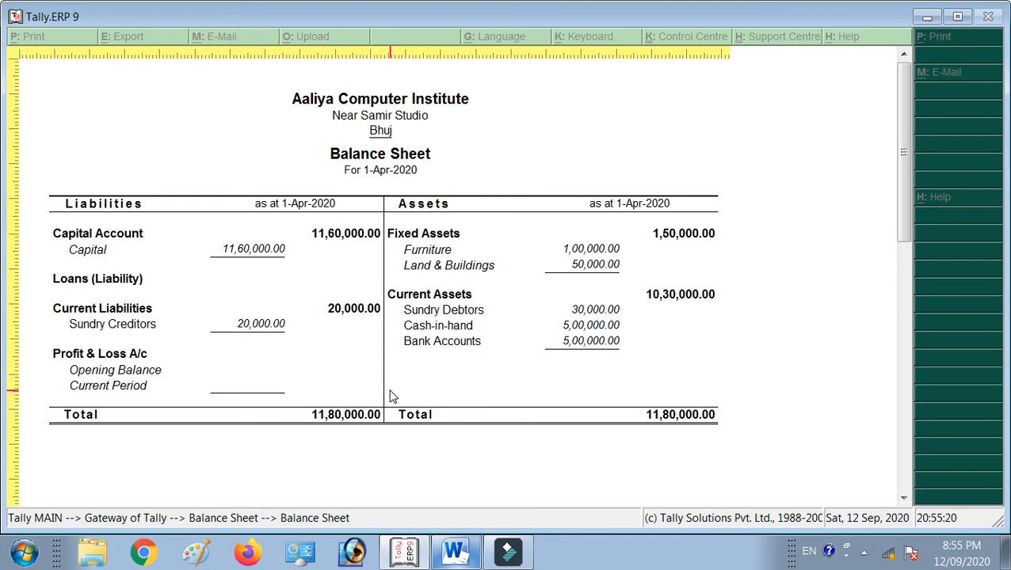
key(Escape)
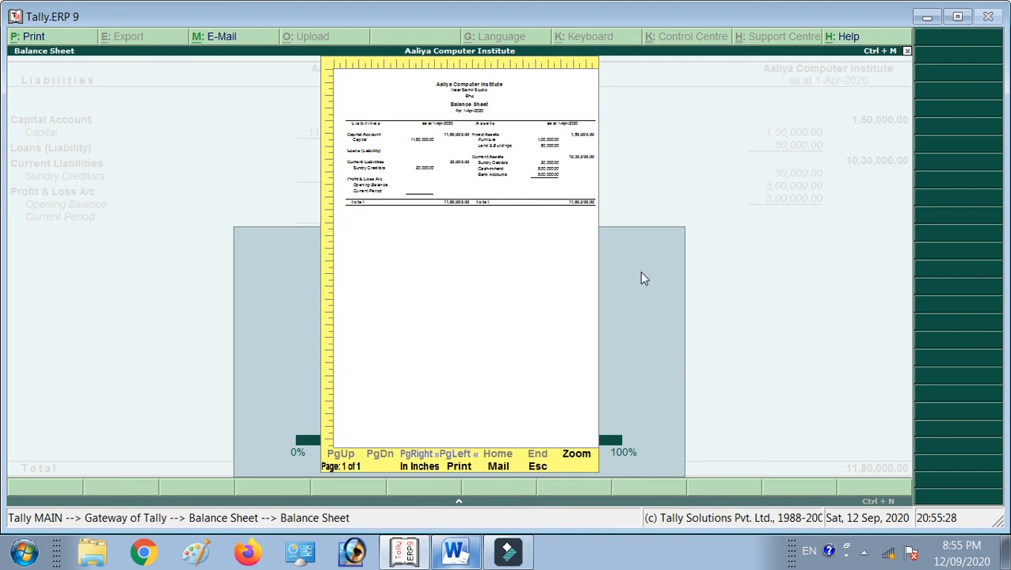
click(455, 548)
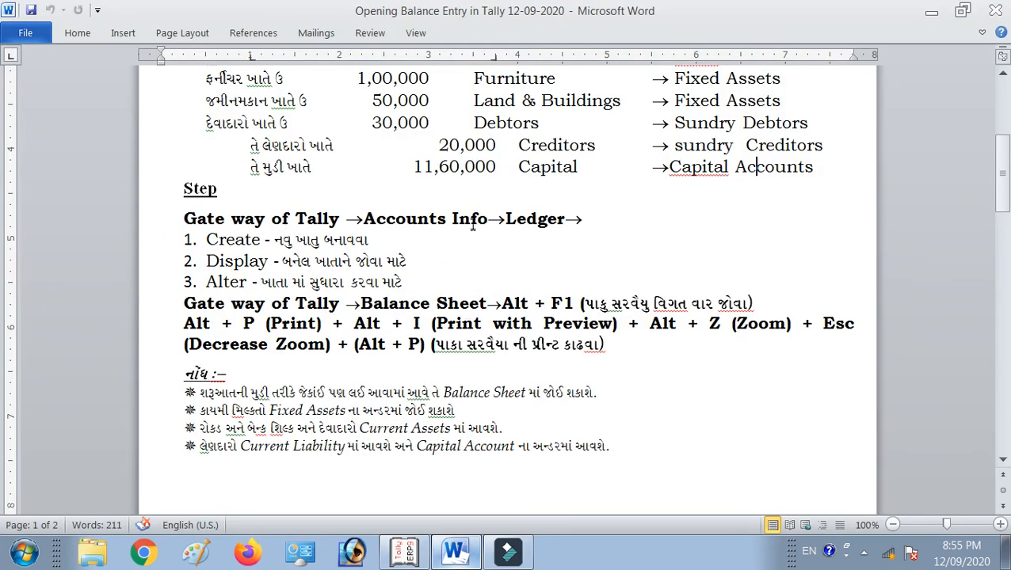
Read the Word notes on where each ledger appears in the Balance Sheet.
scroll(519, 214, up, 6)
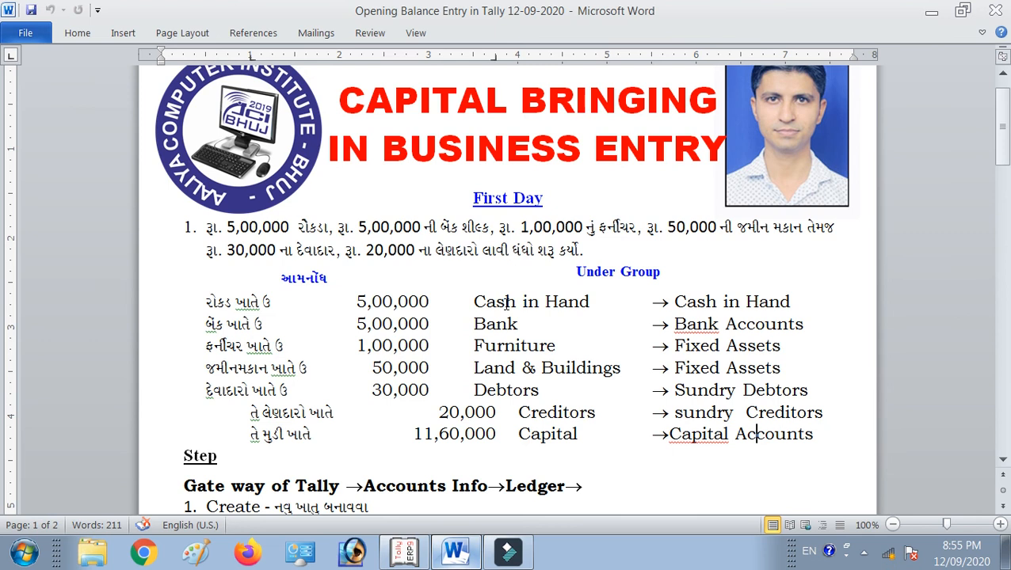
scroll(507, 295, down, 2)
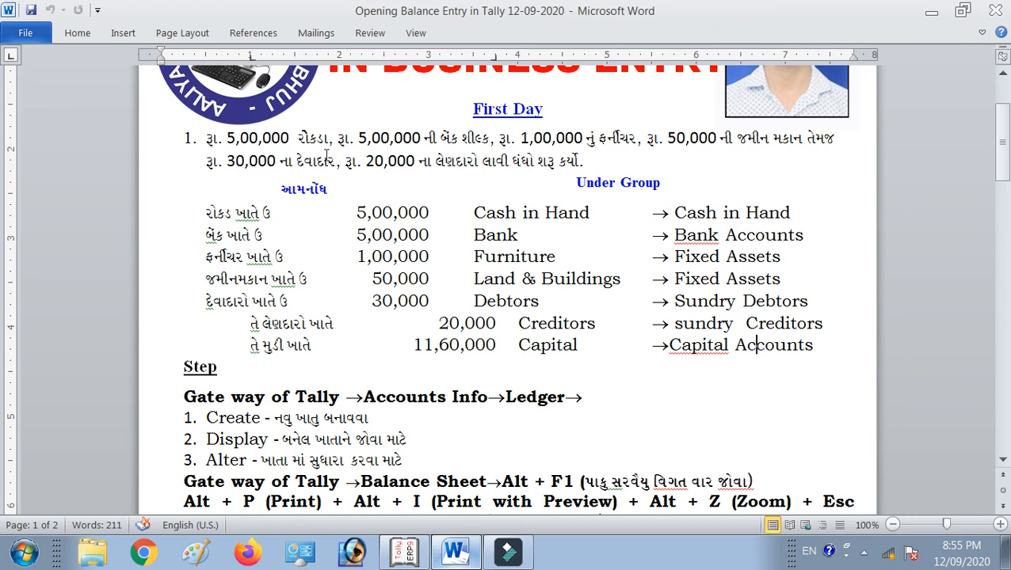
scroll(595, 235, down, 4)
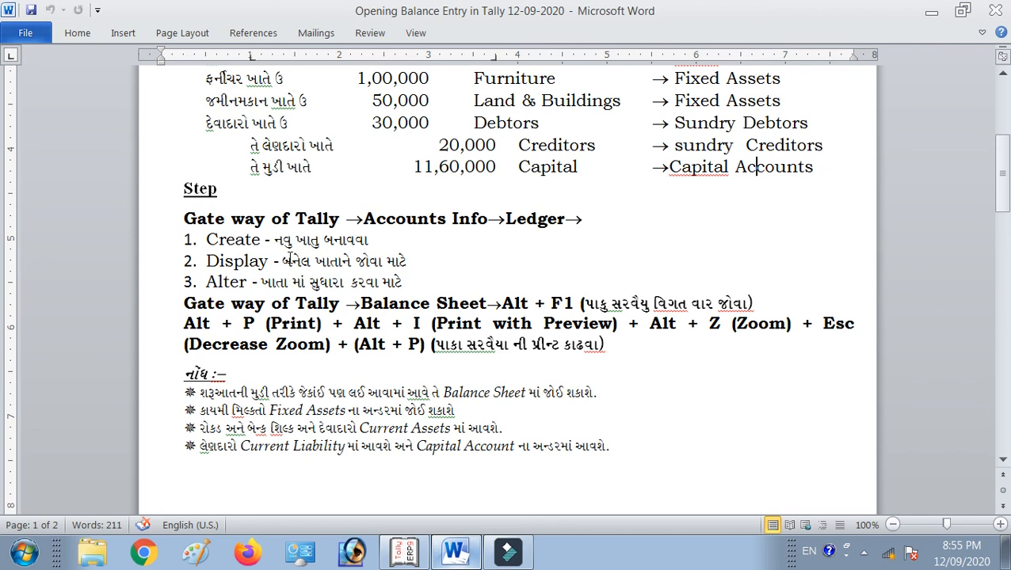
scroll(263, 273, down, 2)
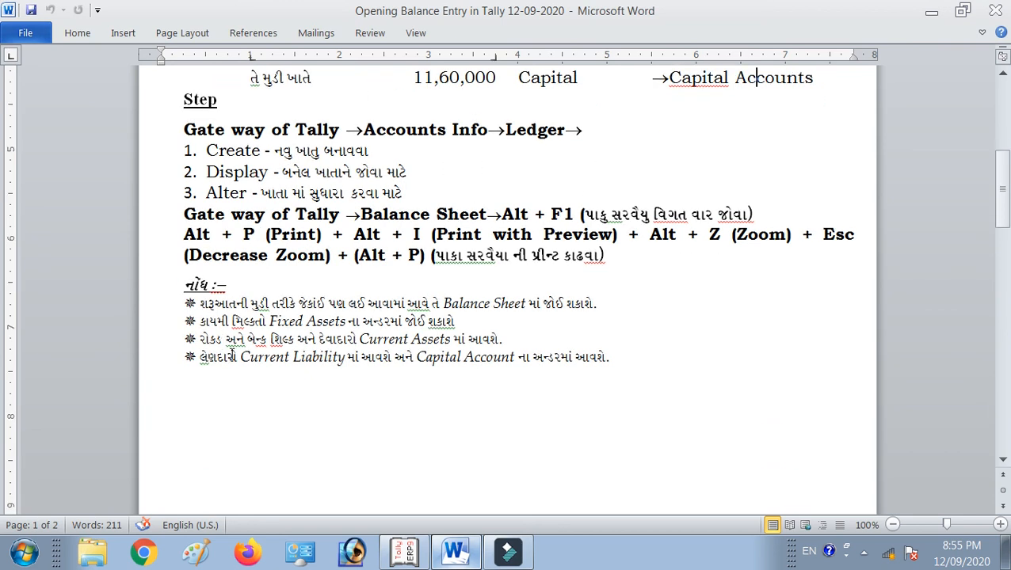
ctrl+scroll(270, 357, up, 3)
scroll(297, 346, down, 2)
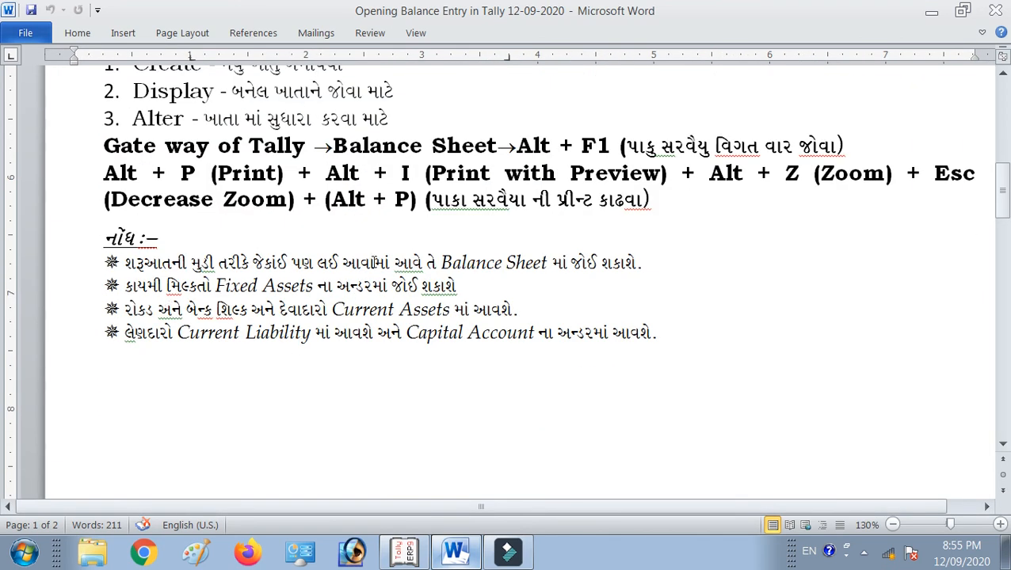
Enlarge Tally's Balance Sheet preview page to full size, then return to Word.
click(403, 552)
click(509, 231)
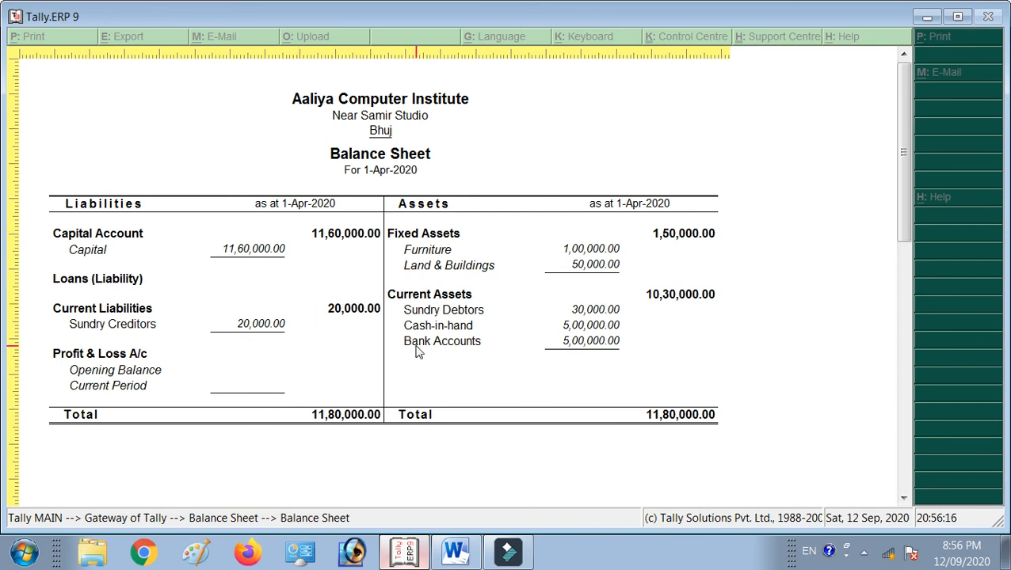
key(alt+Tab)
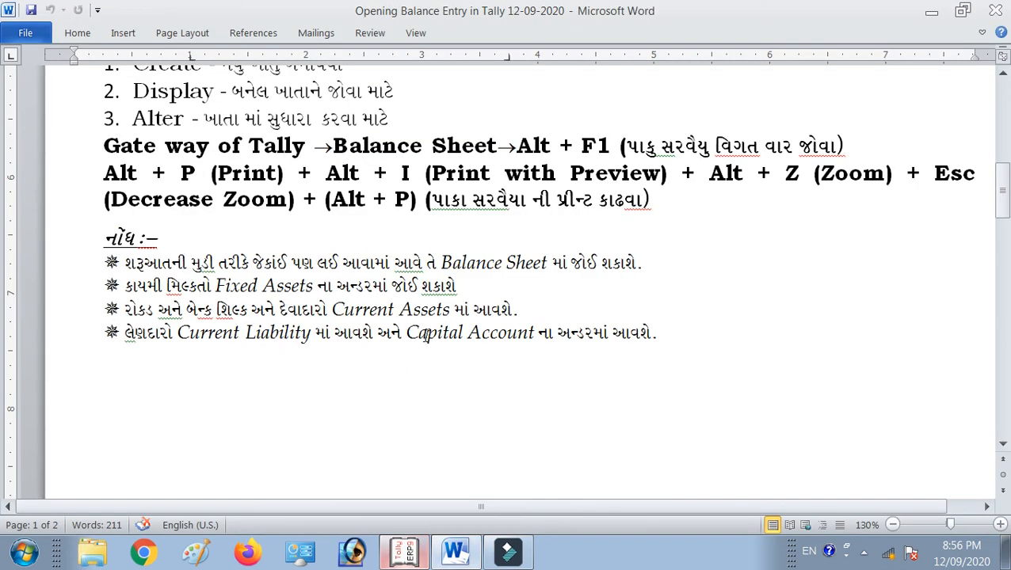
Browse the Word notes to the Cash in Hand screenshot, then return to Tally's Balance Sheet preview.
scroll(449, 309, down, 10)
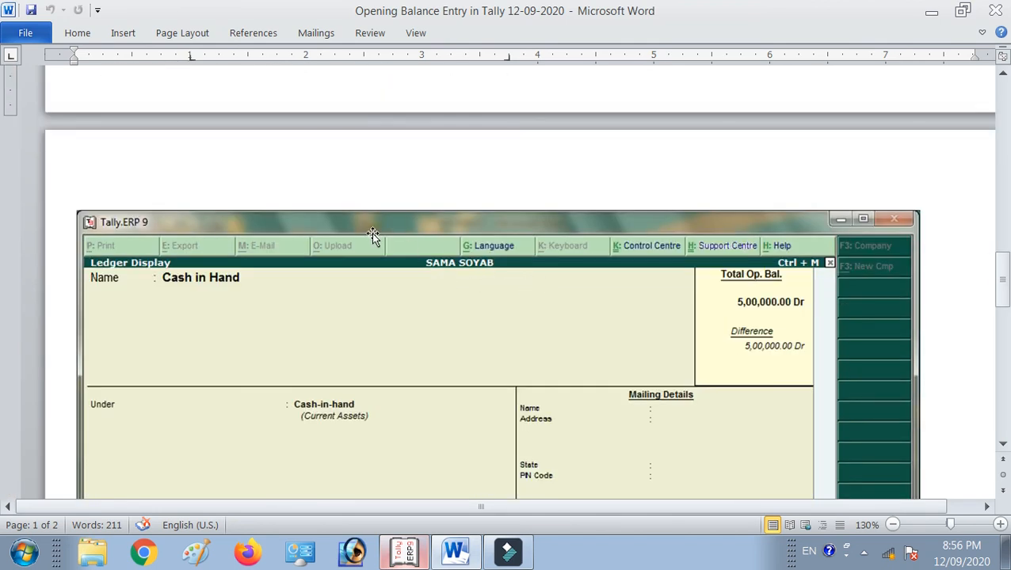
scroll(369, 232, down, 3)
scroll(426, 267, down, 1)
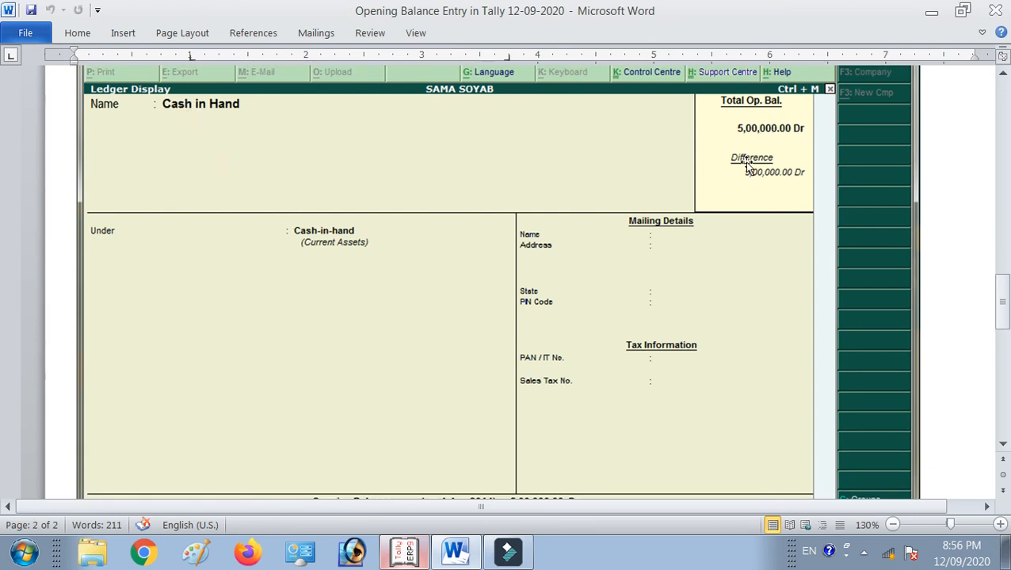
scroll(732, 154, down, 10)
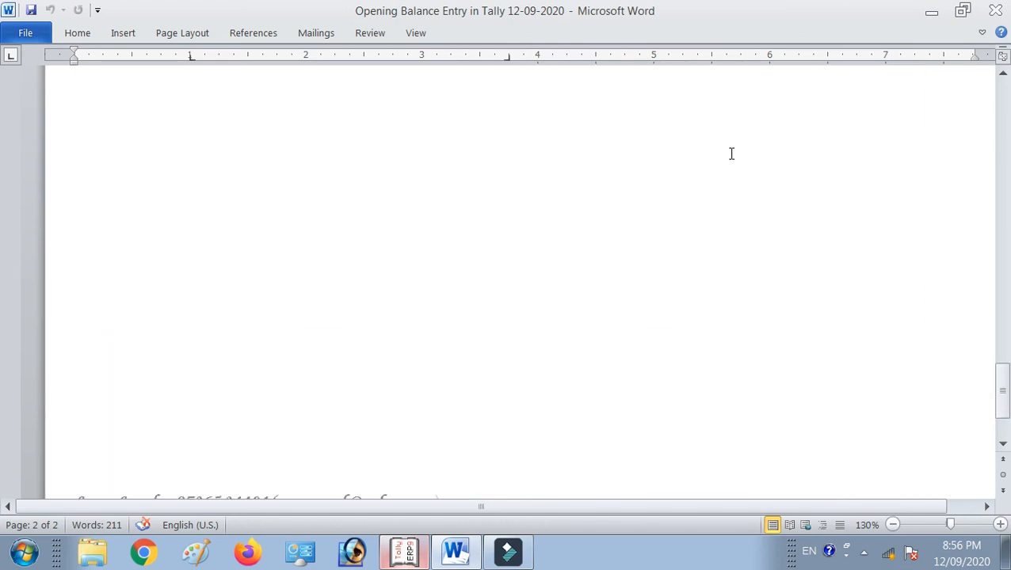
scroll(709, 252, up, 20)
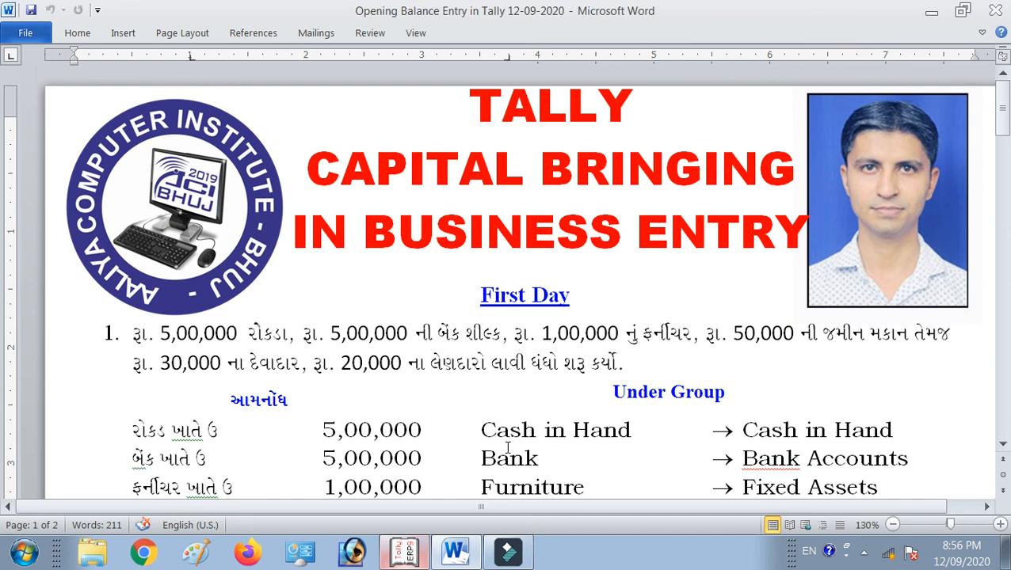
click(404, 556)
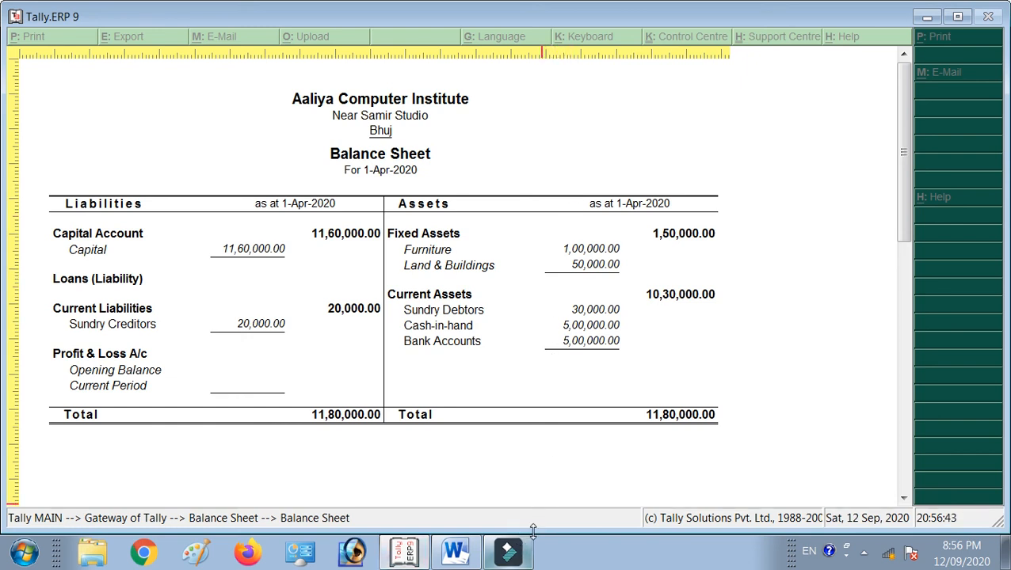
Close the Balance Sheet print preview and back out of the 11,80,000.00 report toward the Gateway of Tally.
key(Escape)
key(Escape)
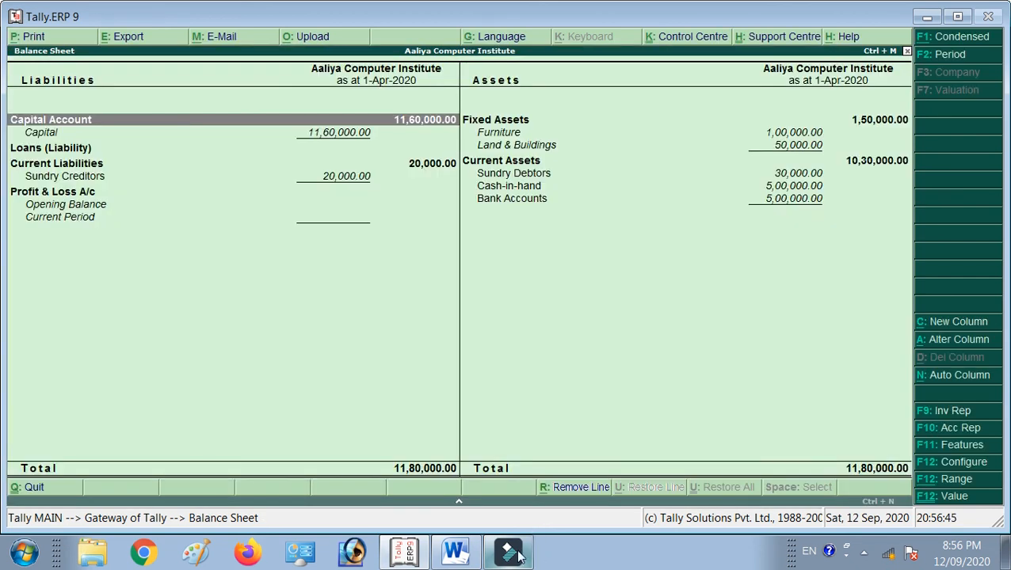
key(F9)
key(Escape)
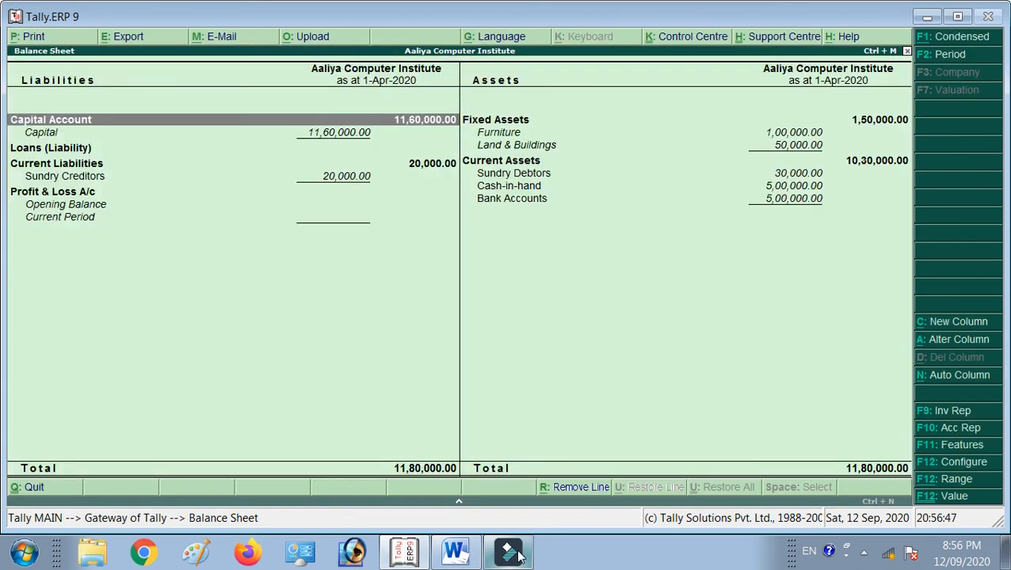